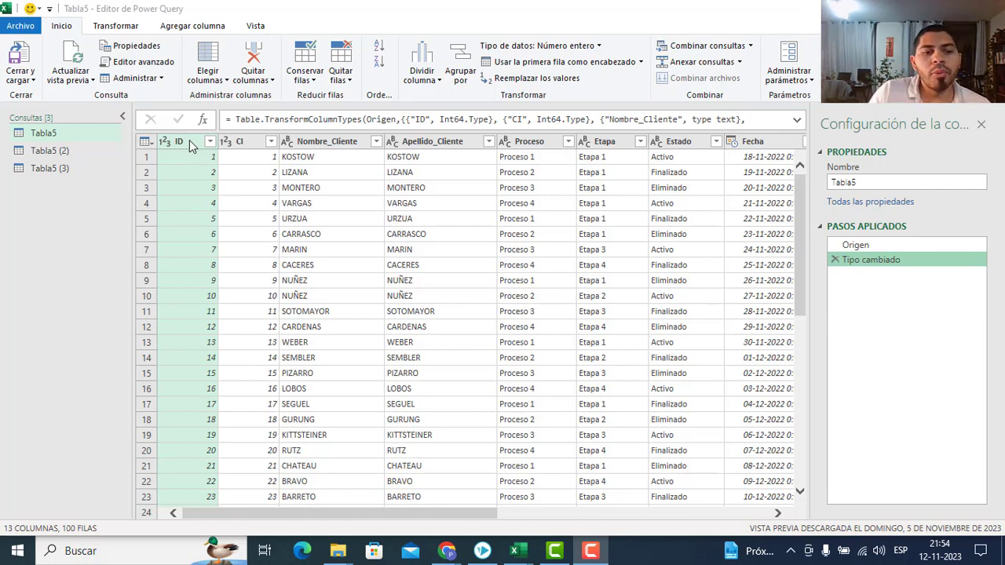
- Remove the duplicate rows from Tabla5 based on the ID column
click(189, 143)
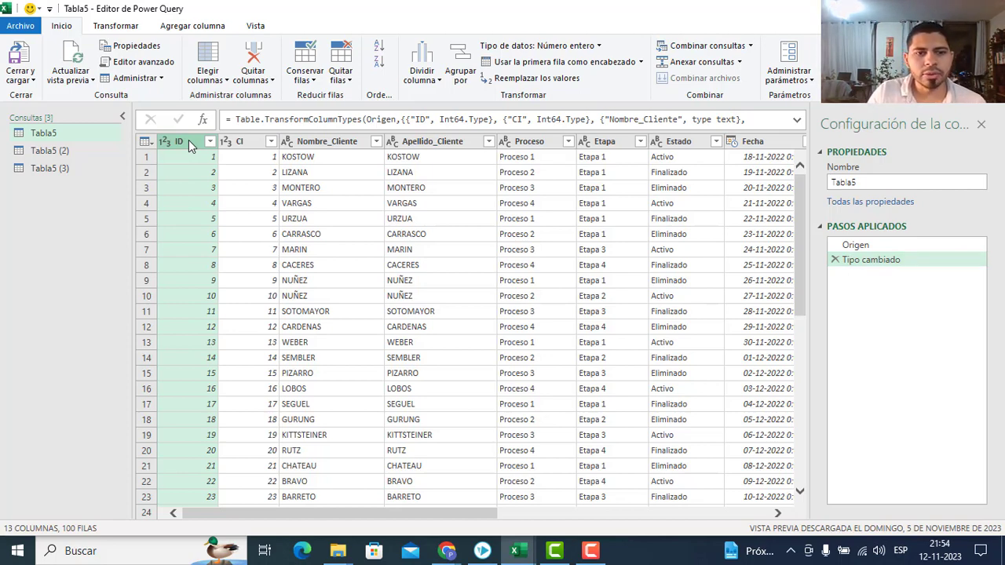
right_click(188, 149)
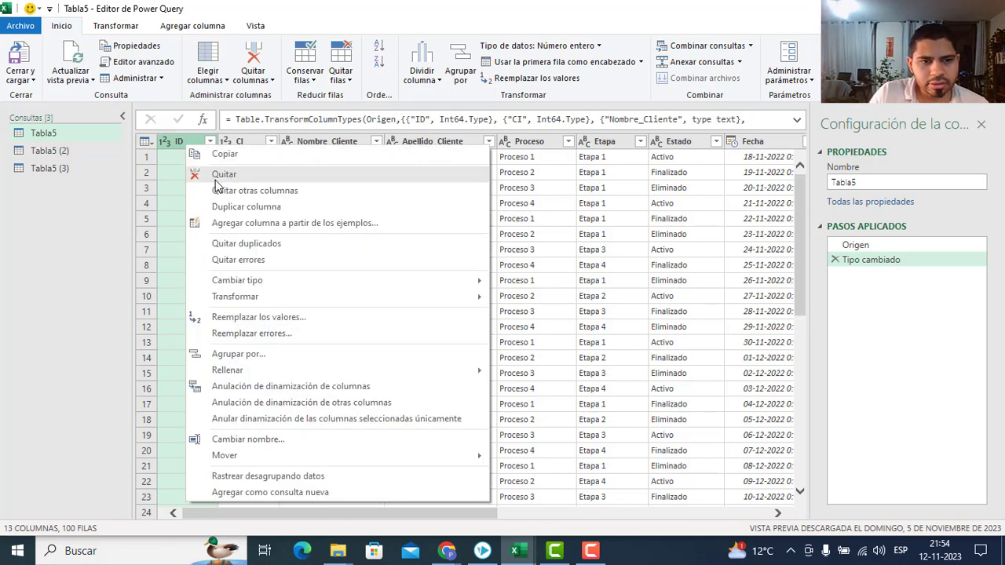
click(315, 139)
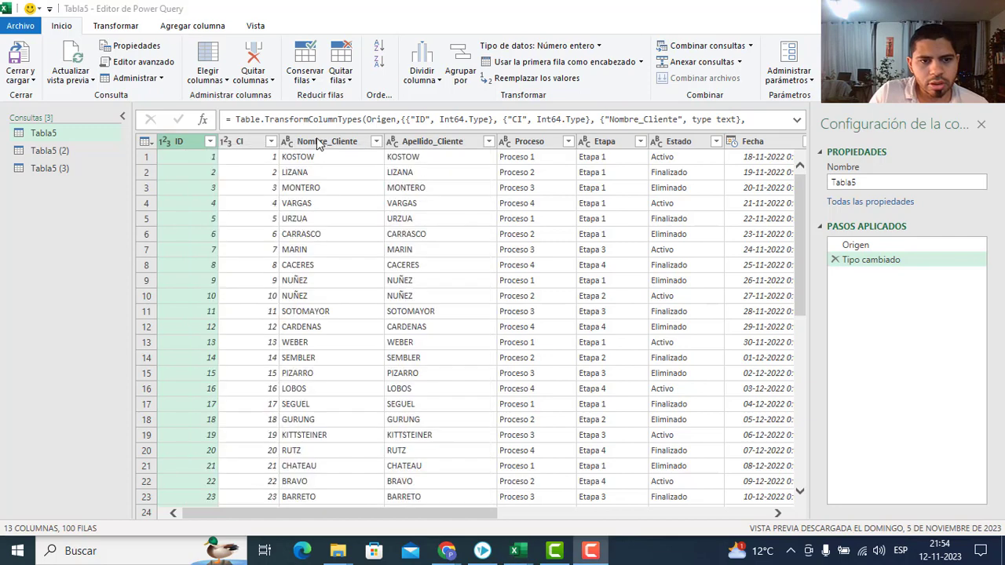
right_click(185, 142)
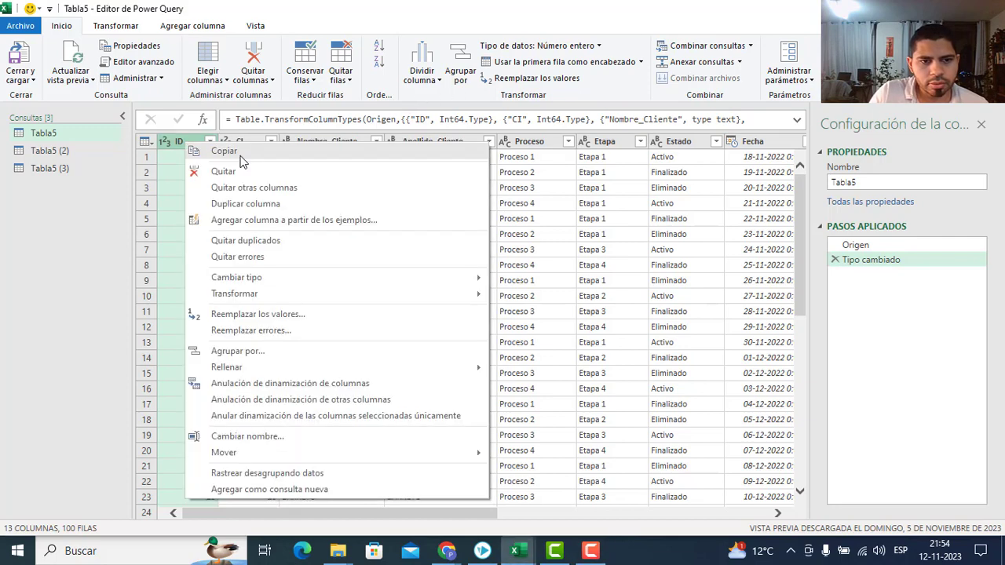
click(245, 239)
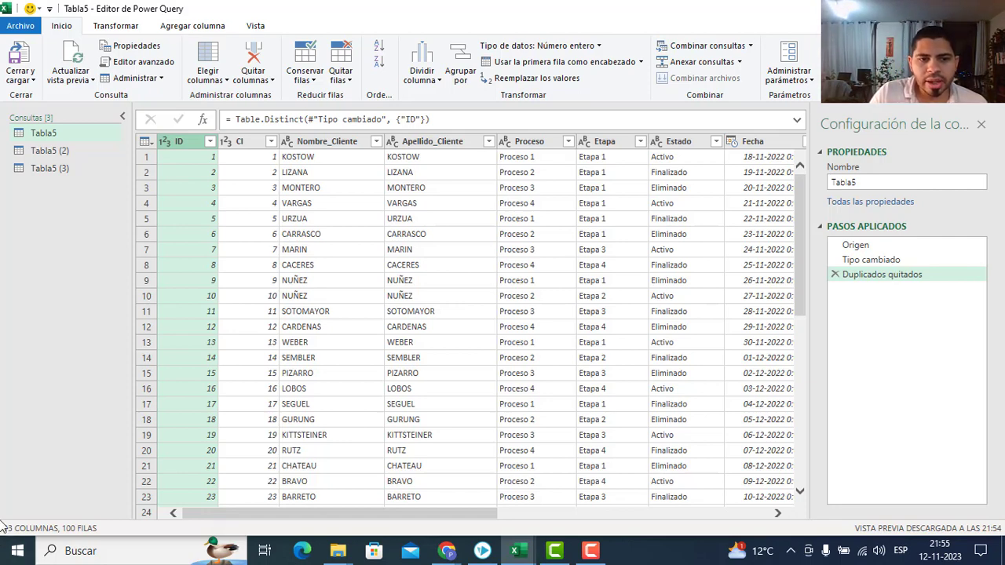
- Remove the Apellido_Cliente and Etapa columns from Tabla5, and delete the resulting "Columnas quitadas" applied step
right_click(452, 146)
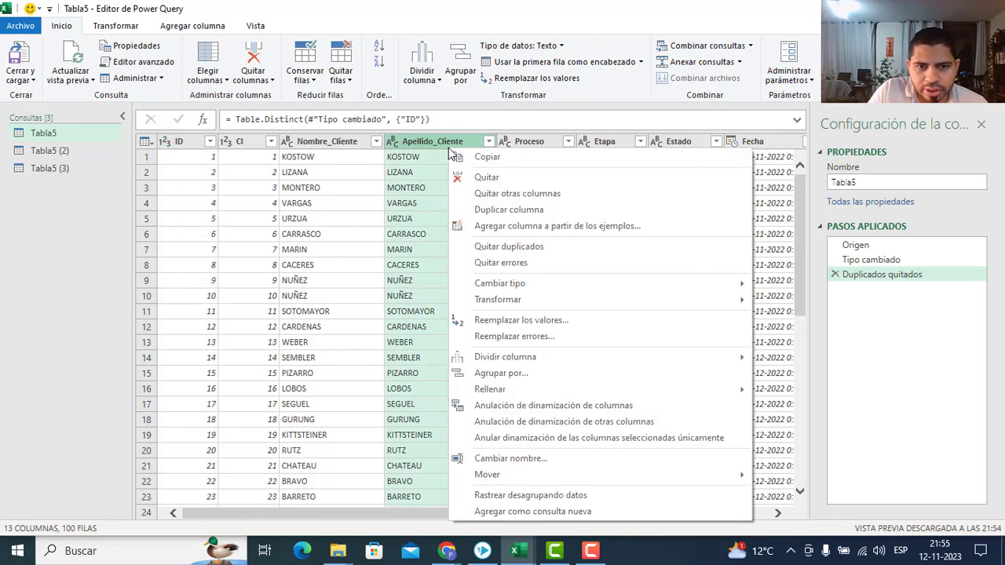
click(473, 177)
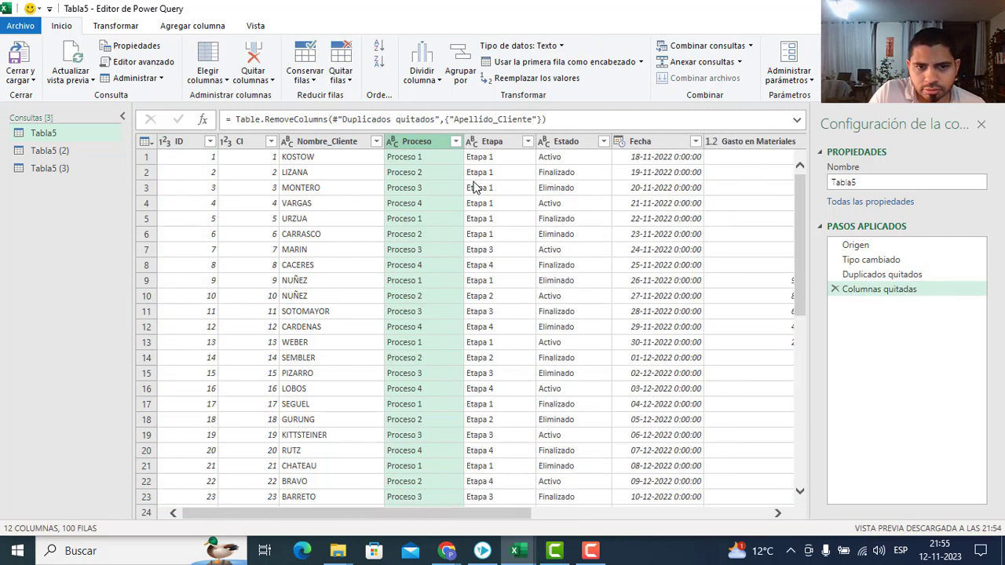
right_click(503, 145)
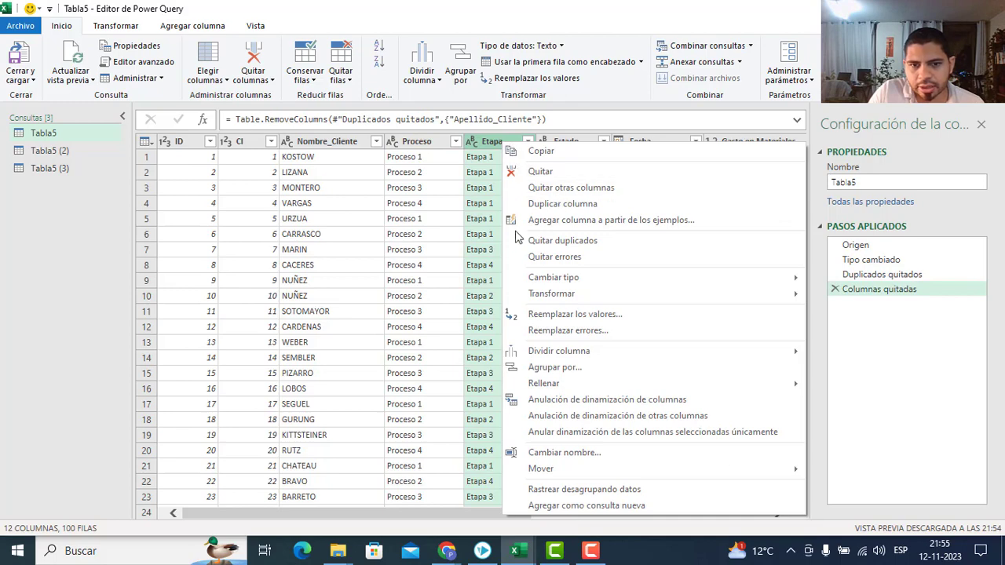
click(542, 171)
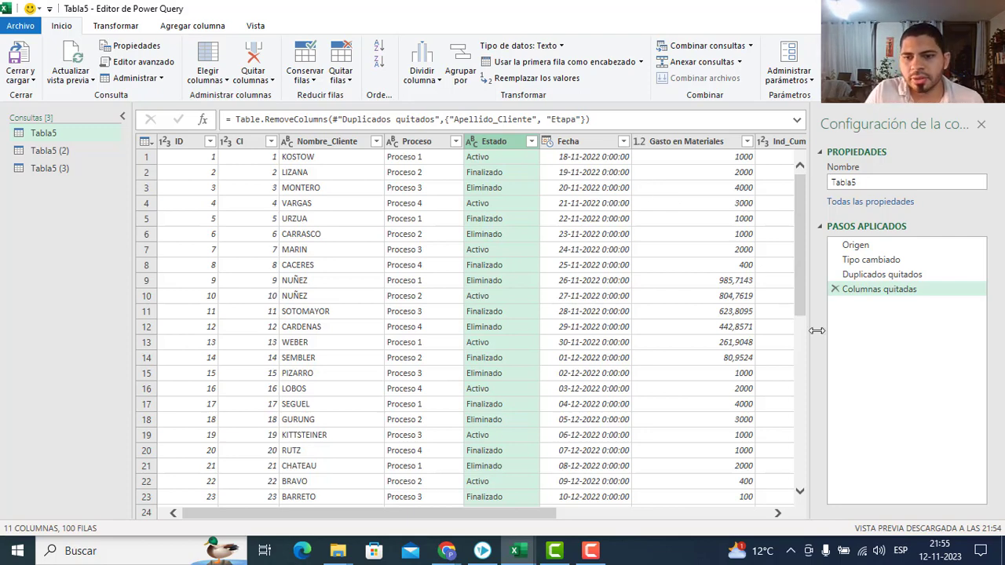
click(834, 289)
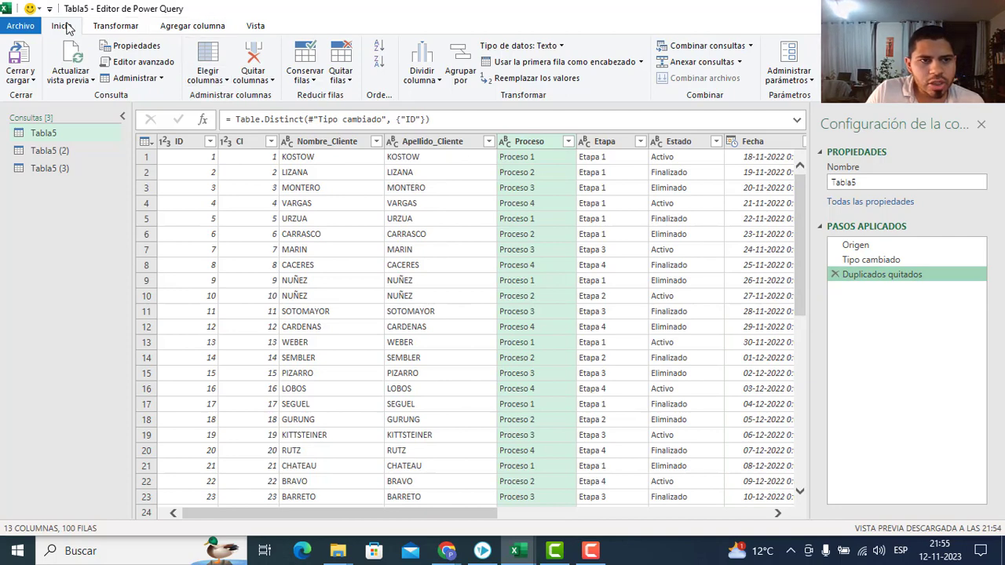
- Choose the columns to keep in Tabla5 so that only ID, Proceso, Etapa and Suma Ind remain
click(226, 81)
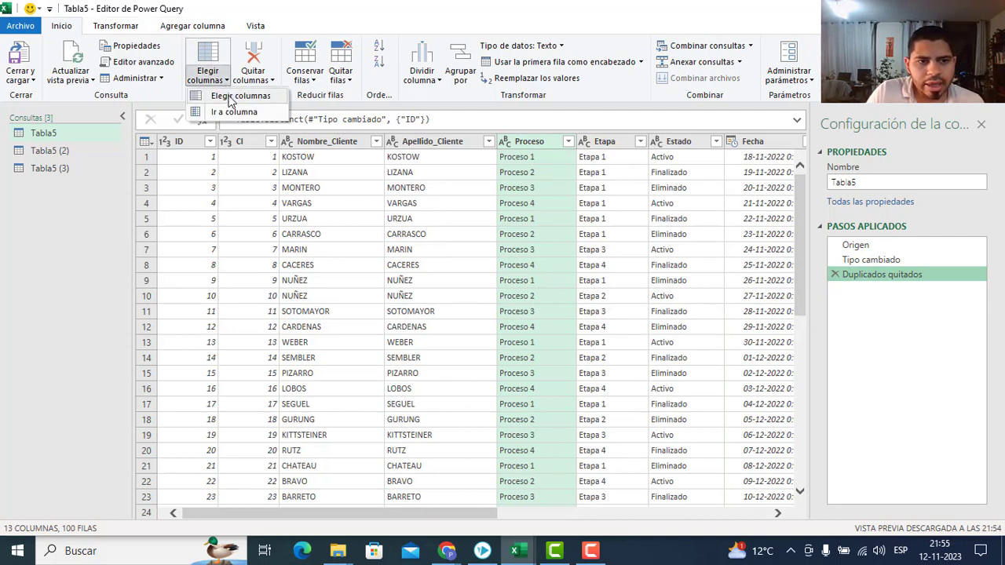
click(230, 98)
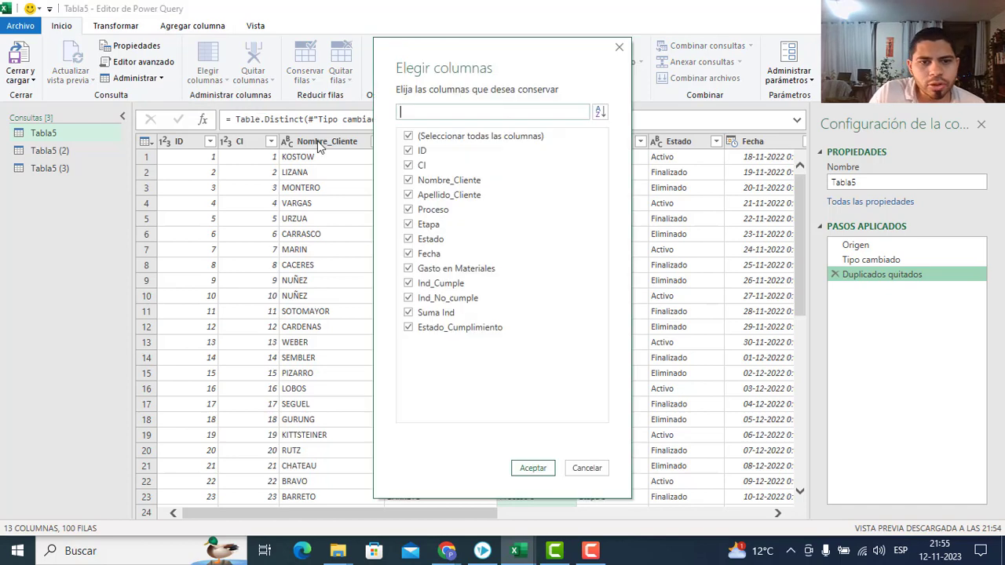
click(423, 138)
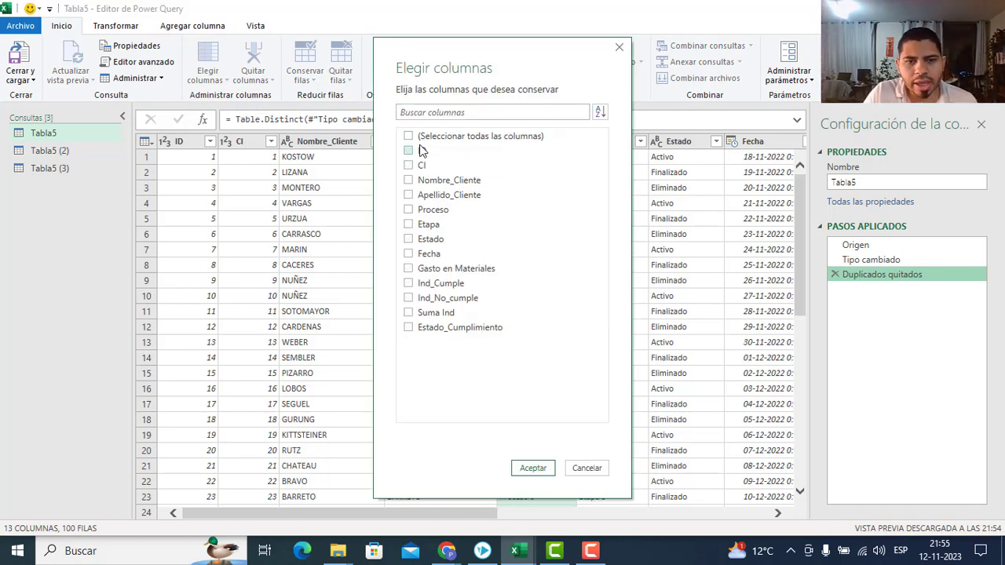
click(422, 151)
click(408, 208)
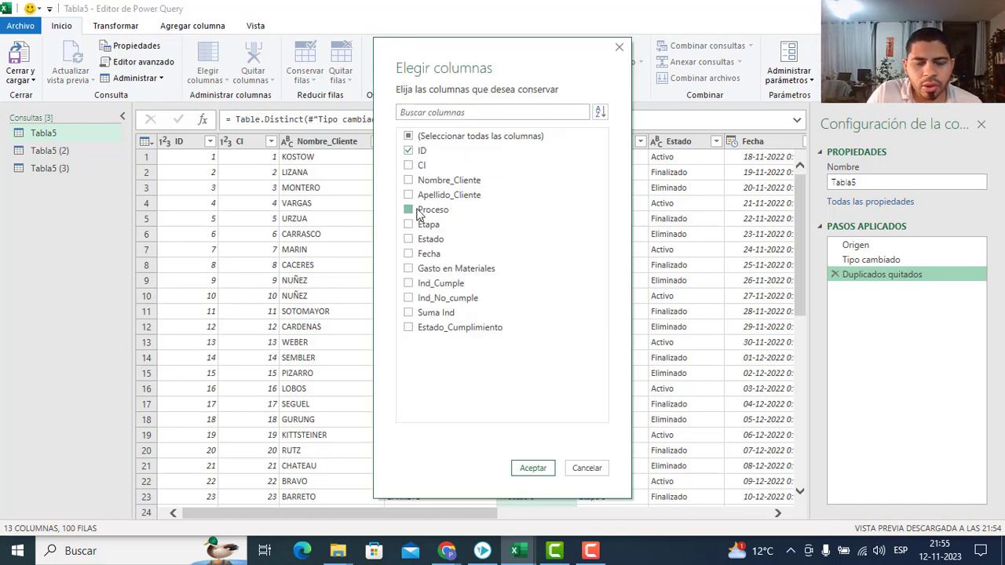
click(409, 225)
click(408, 313)
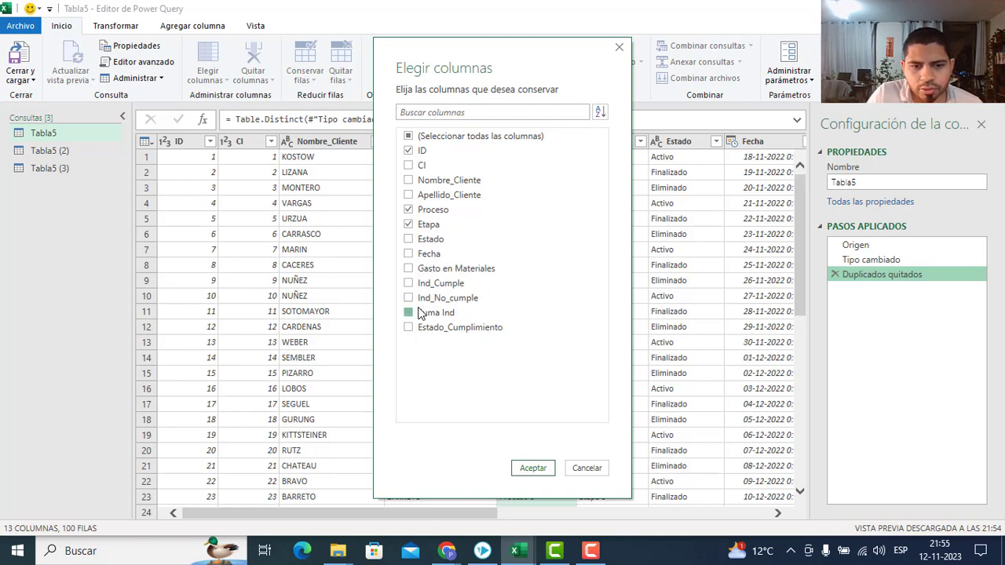
click(533, 469)
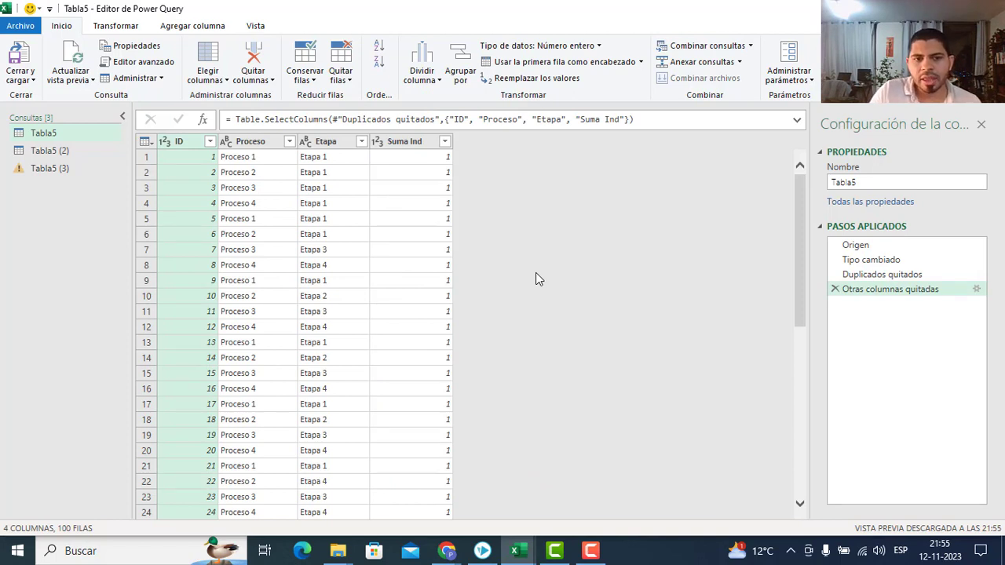
- Examine the Table.SelectColumns formula of the column selection, including the function name and the kept column names
drag(338, 123, 436, 123)
click(436, 123)
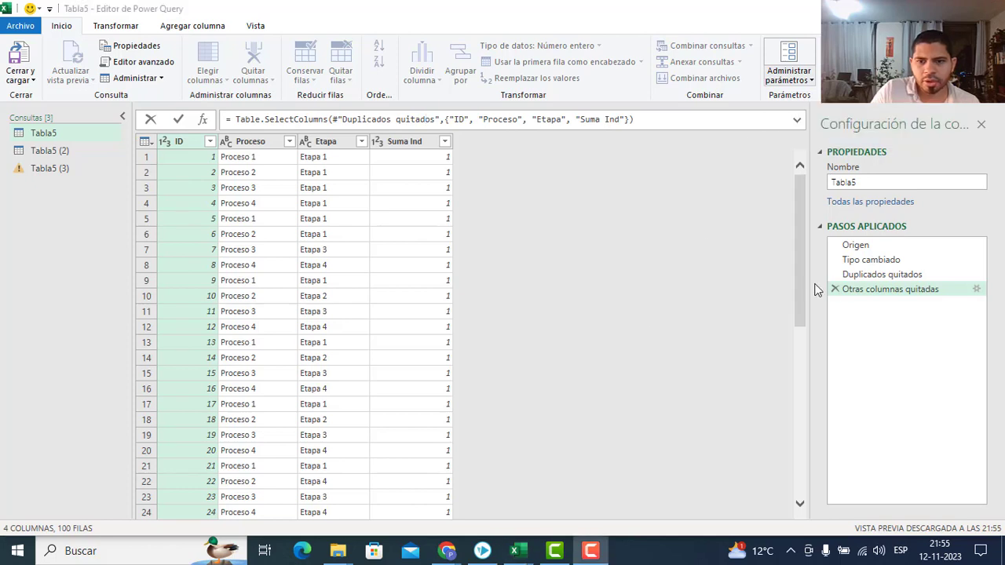
click(797, 116)
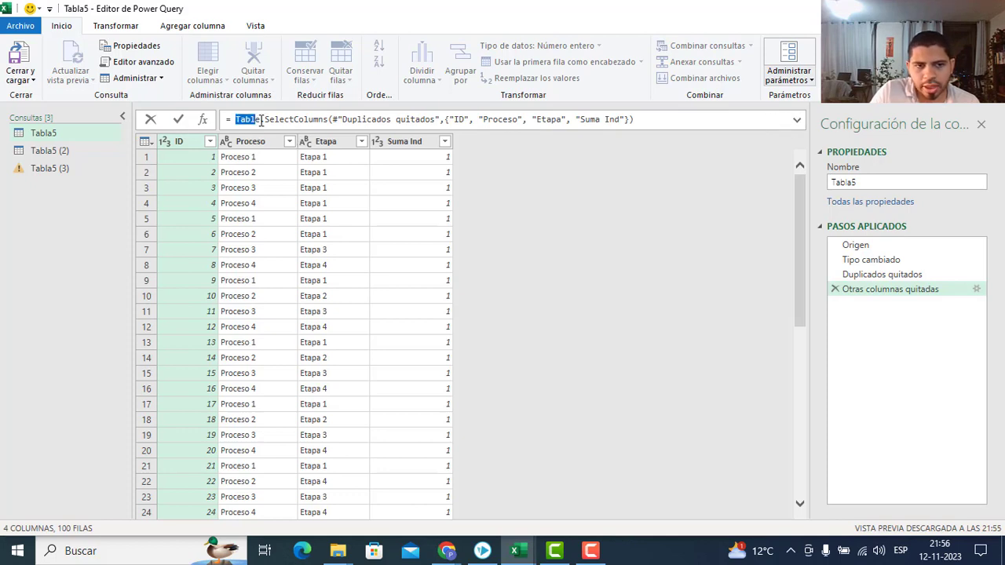
drag(235, 119, 328, 120)
click(289, 119)
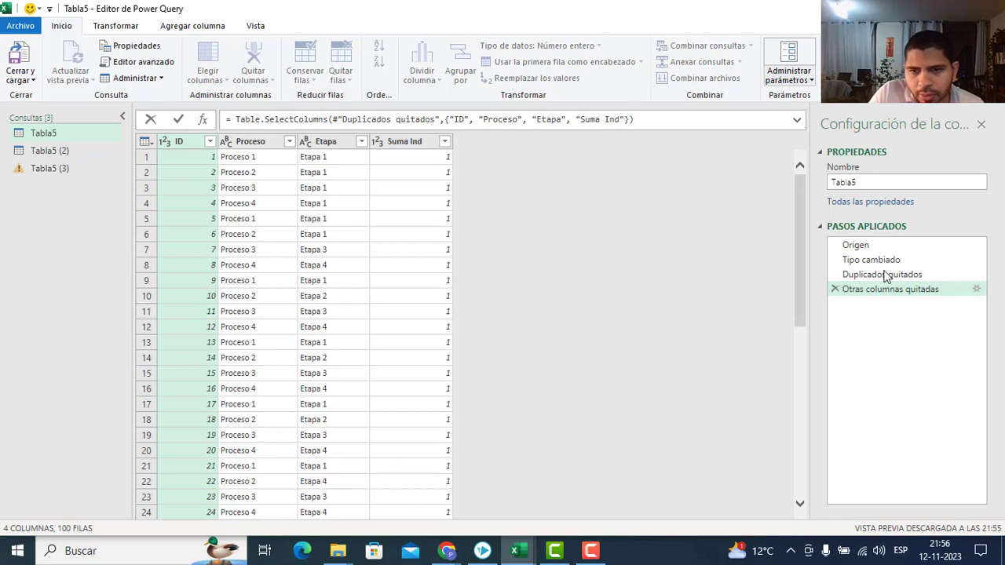
- Edit the "Otras columnas quitadas" step so that the Nombre_Cliente column is also kept
double_click(877, 291)
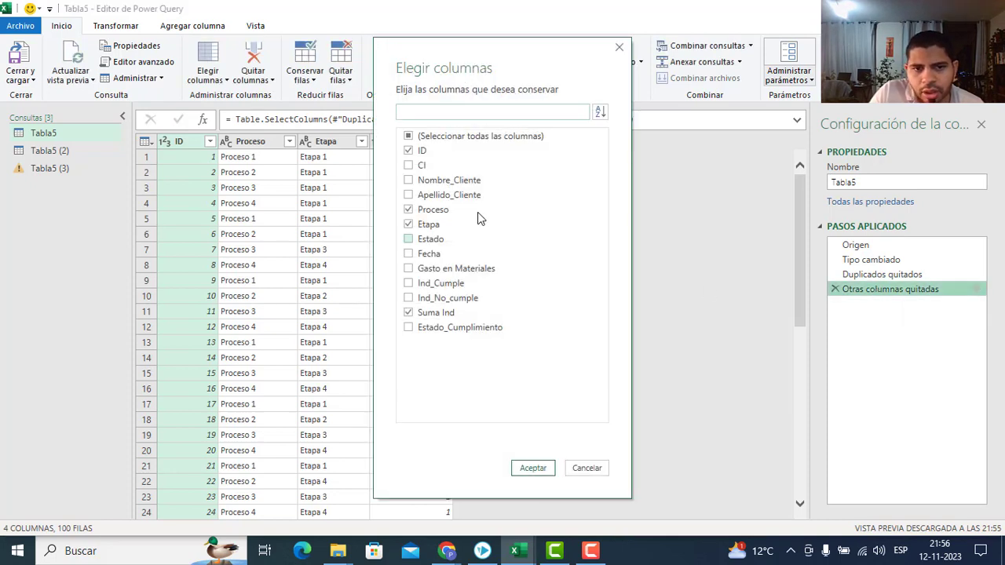
click(408, 180)
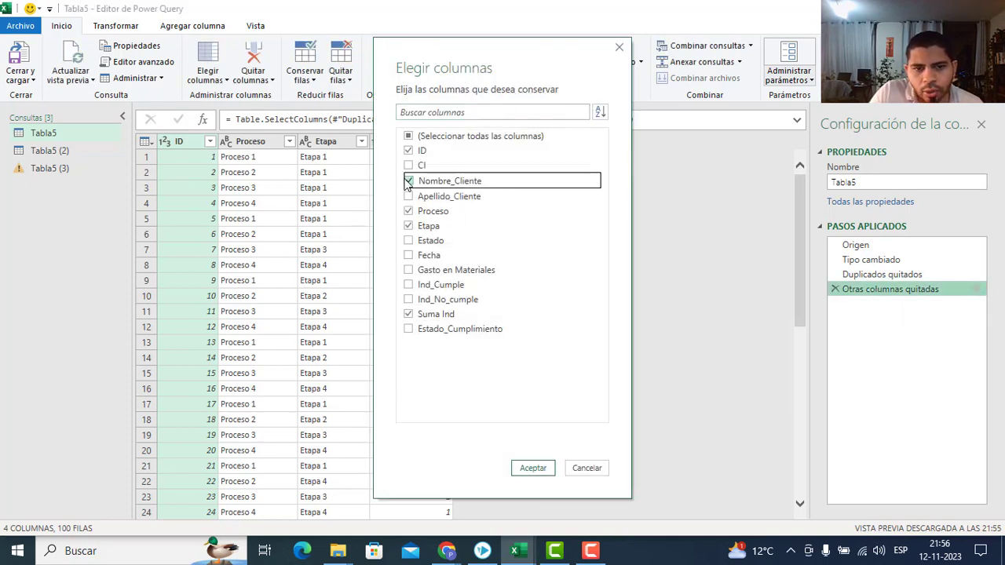
click(532, 468)
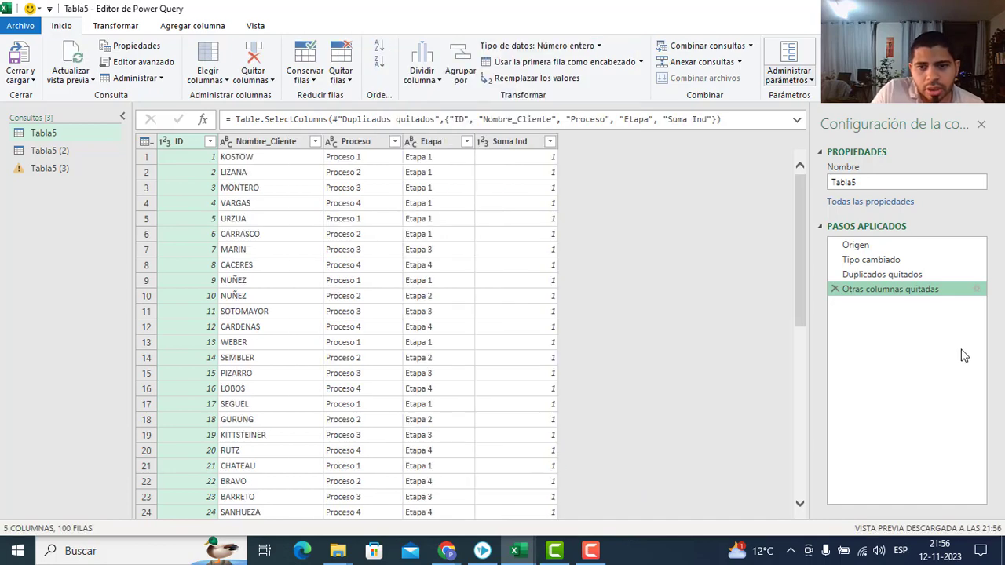
- Reopen the "Otras columnas quitadas" column selection, deselect all columns, and find and select ID with the column search
double_click(863, 287)
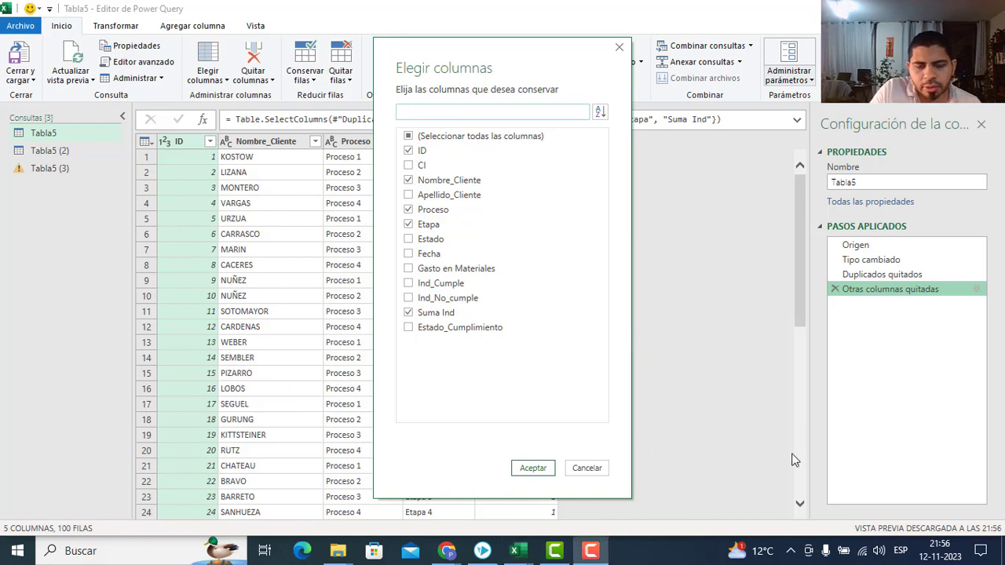
click(498, 113)
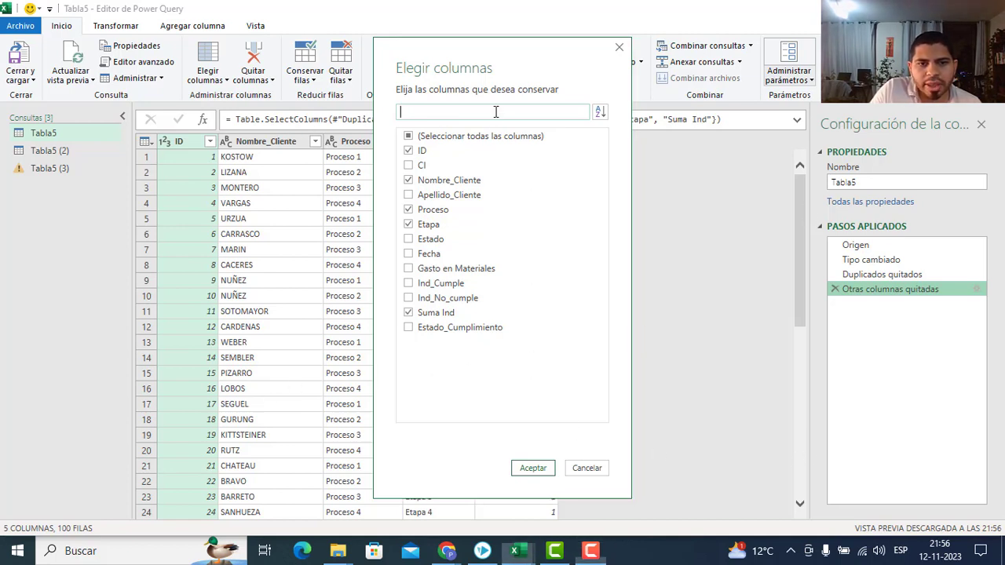
click(409, 135)
click(408, 135)
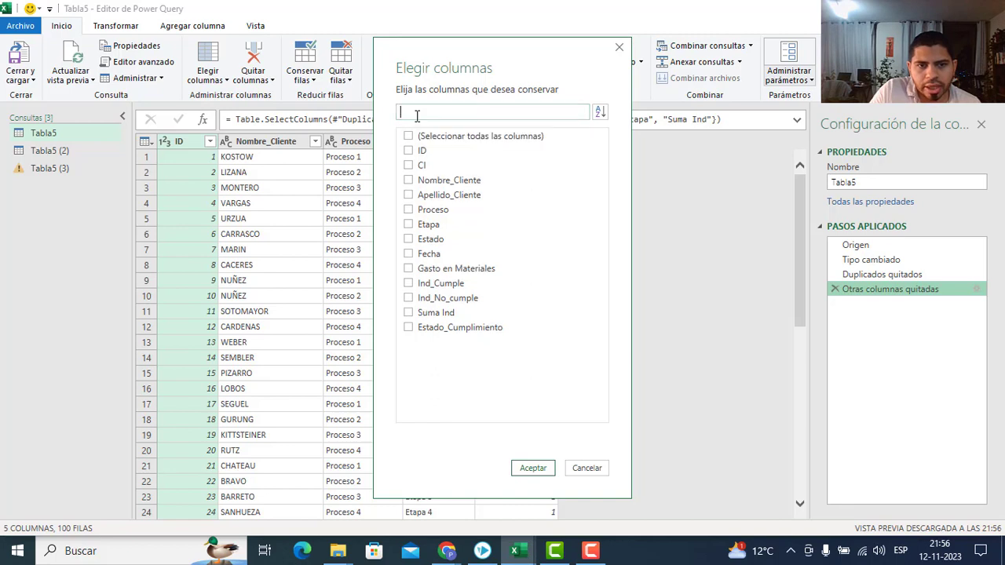
text(i)
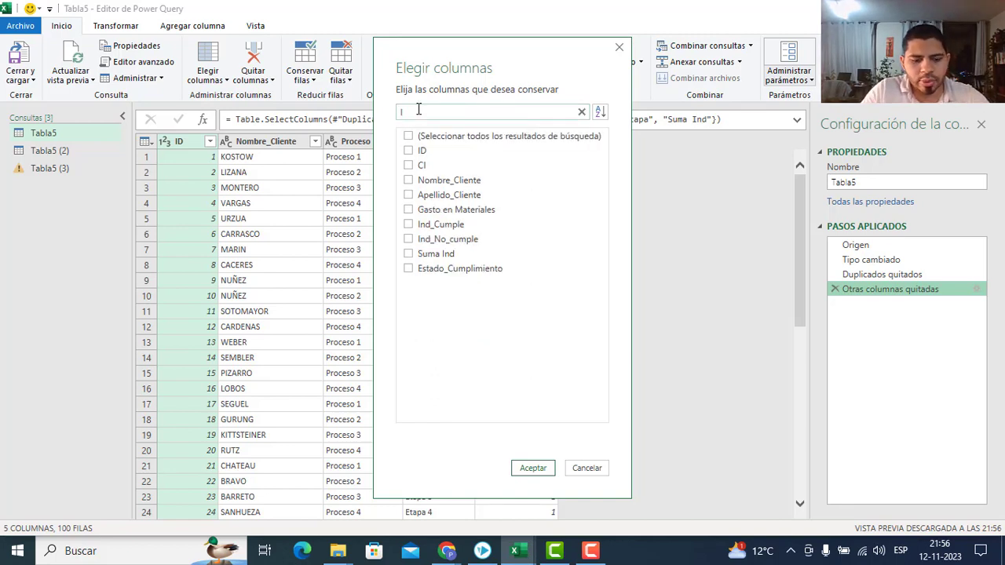
text(D)
click(408, 150)
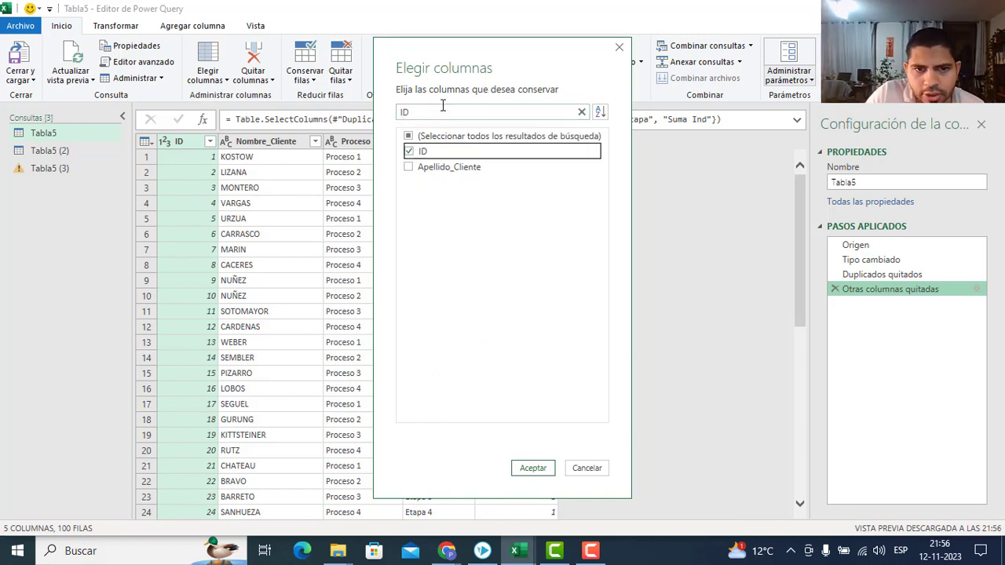
drag(440, 111, 377, 112)
key(BackSpace)
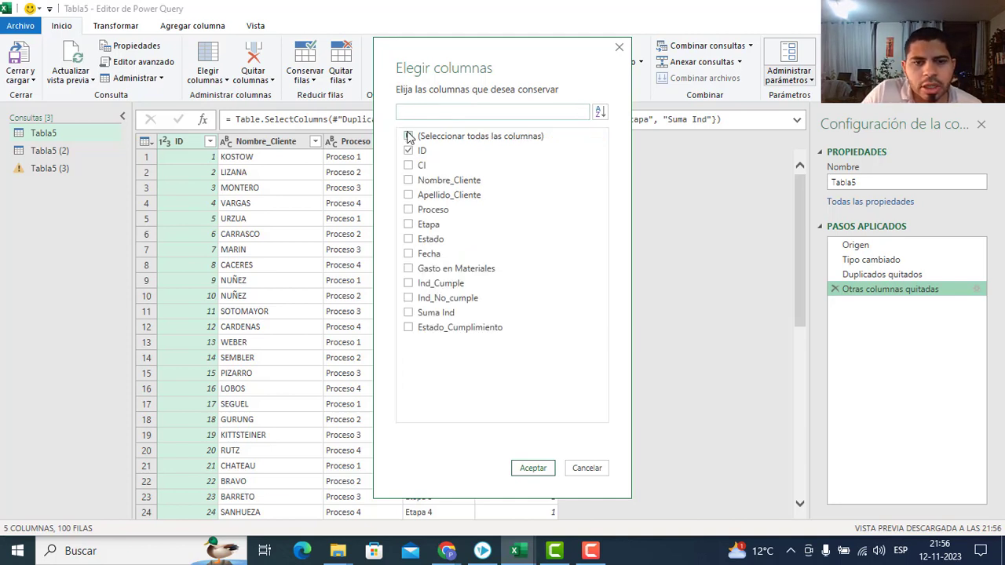
- Find and select the Estado column by searching for "estado", and close the column selection without applying it
text(e)
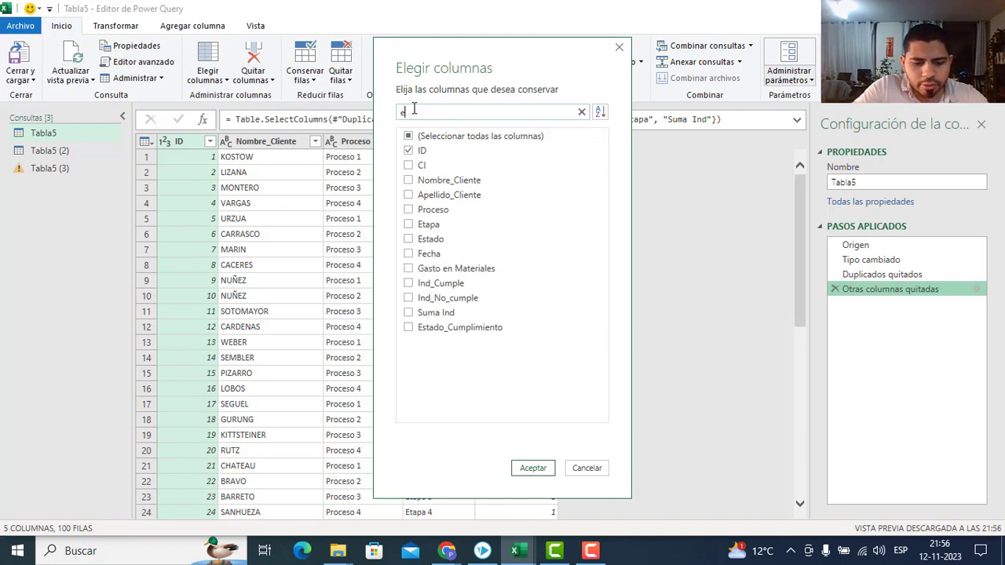
text(stado)
click(409, 151)
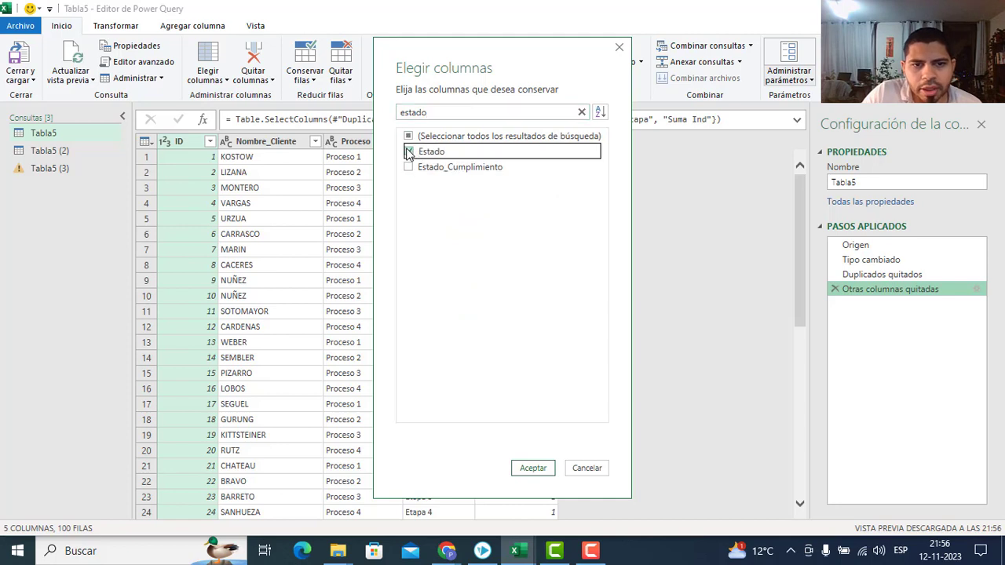
drag(428, 112, 386, 118)
key(BackSpace)
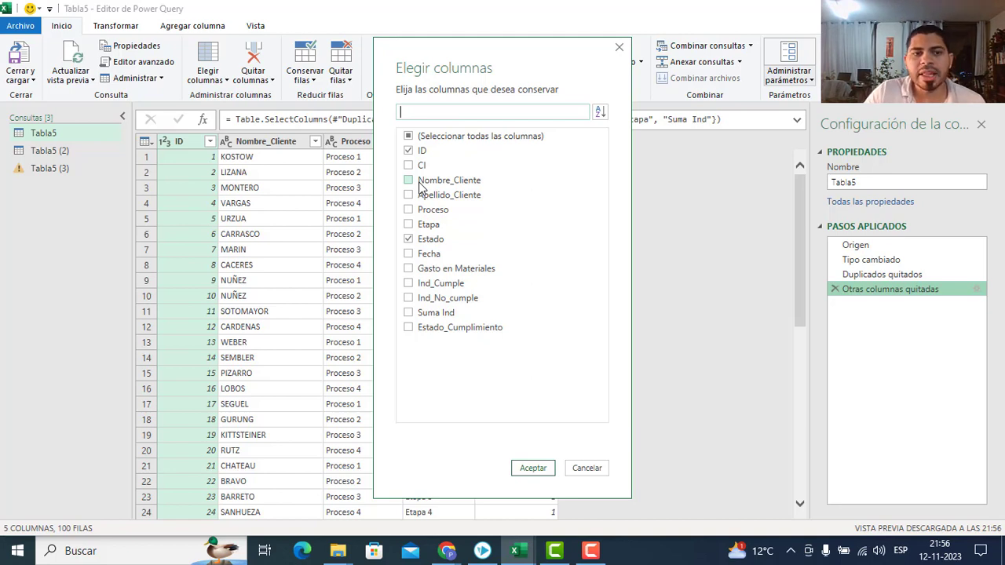
click(619, 47)
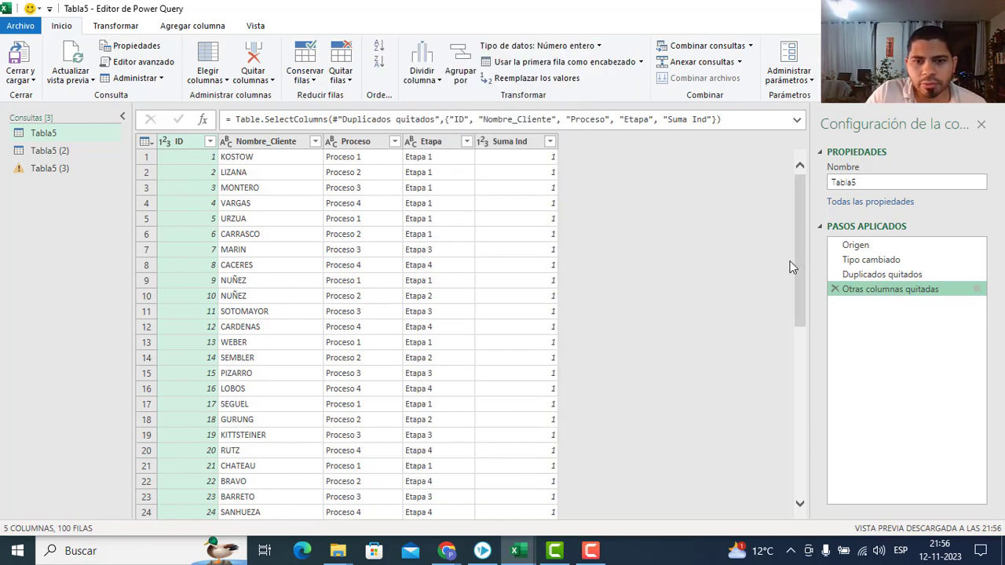
- Delete the "Otras columnas quitadas" applied step from Tabla5 and look over the table's columns
click(835, 289)
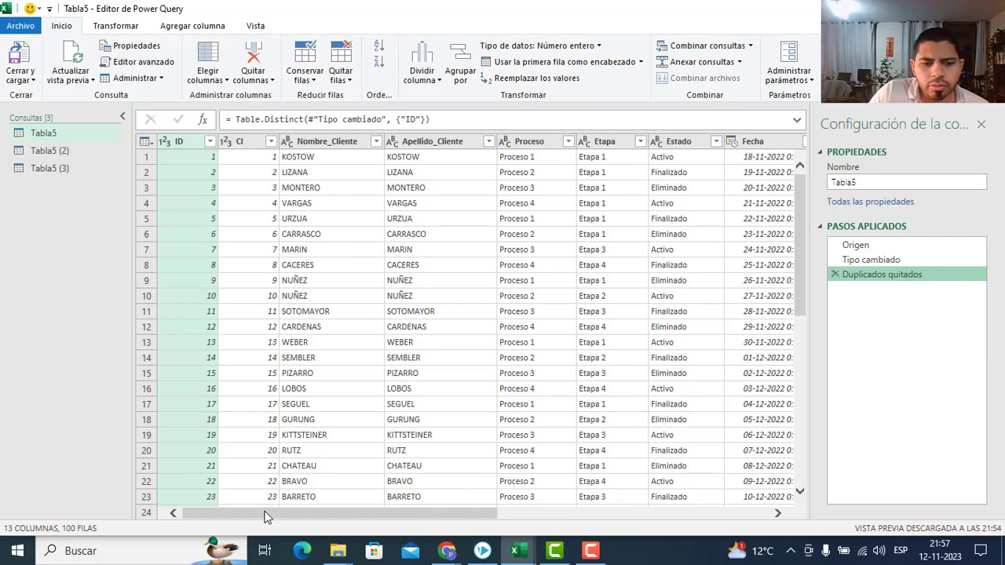
drag(265, 511, 540, 462)
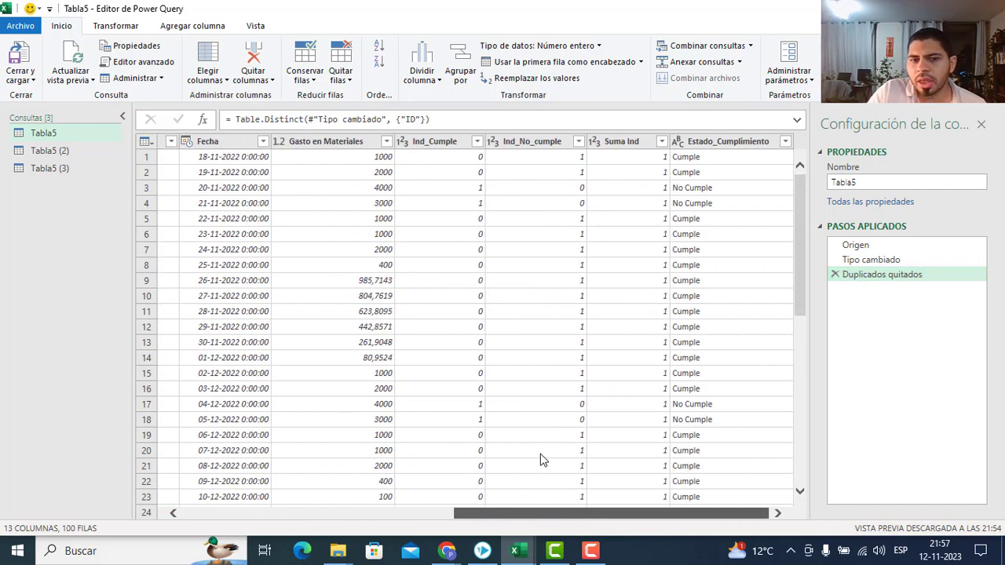
scroll(325, 393, left, 10)
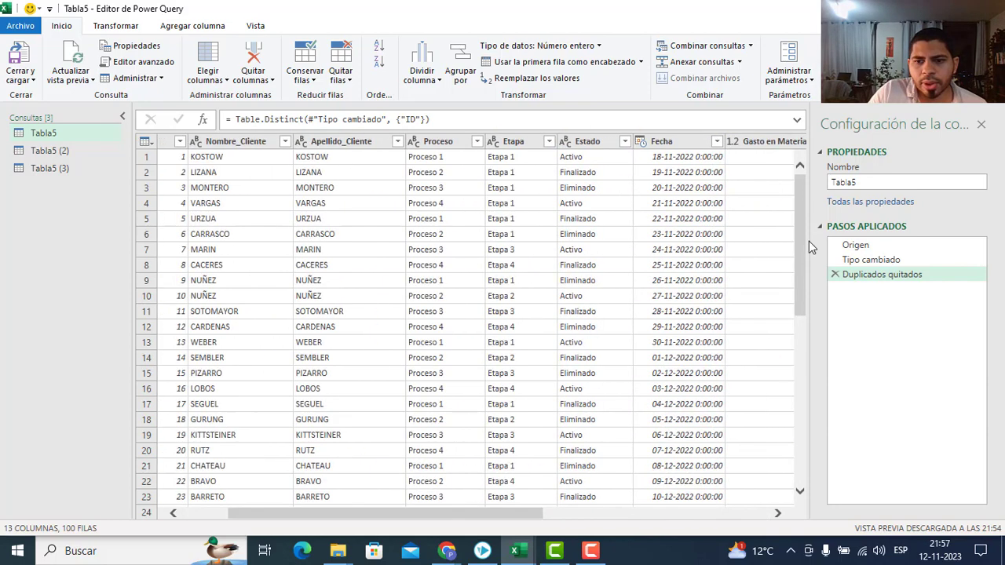
- Check the Origen step, promote the first row of Tabla5 to headers after Duplicados quitados, and delete the two steps this adds
click(886, 250)
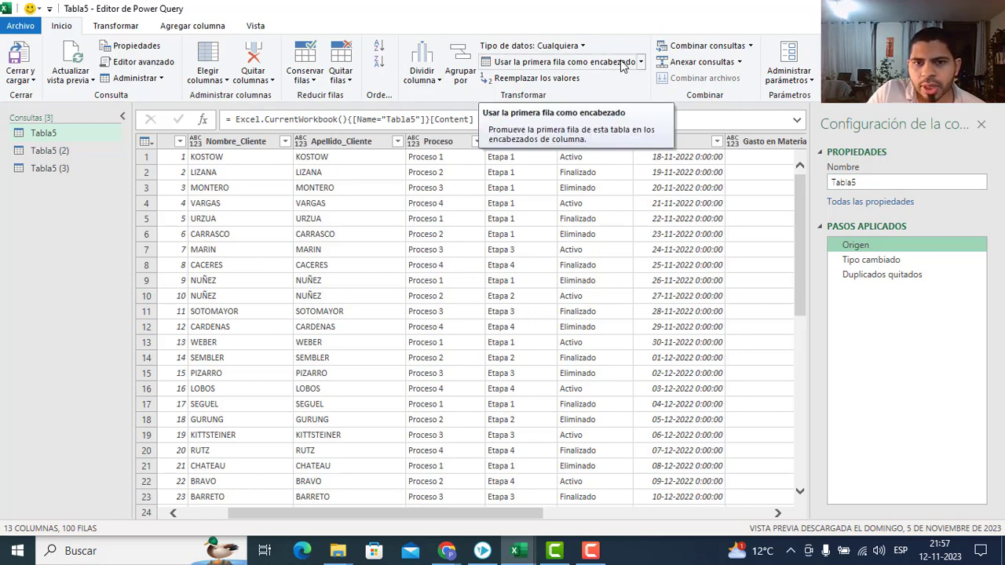
click(852, 275)
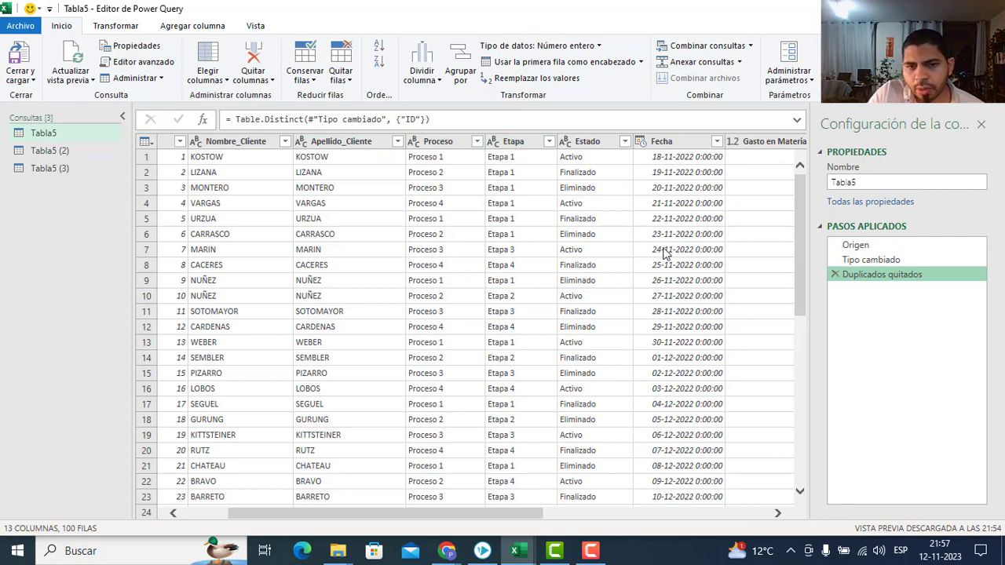
click(550, 62)
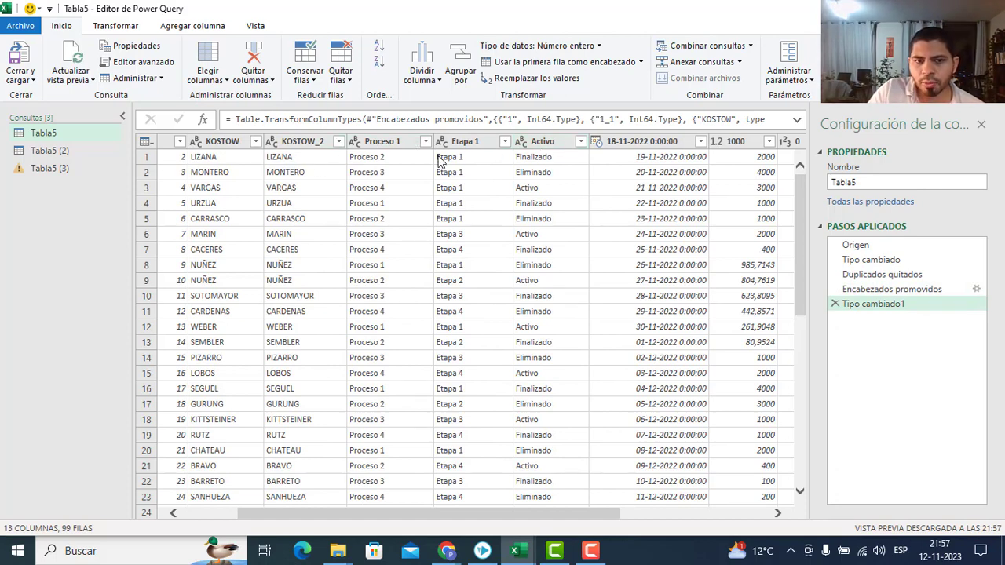
click(835, 304)
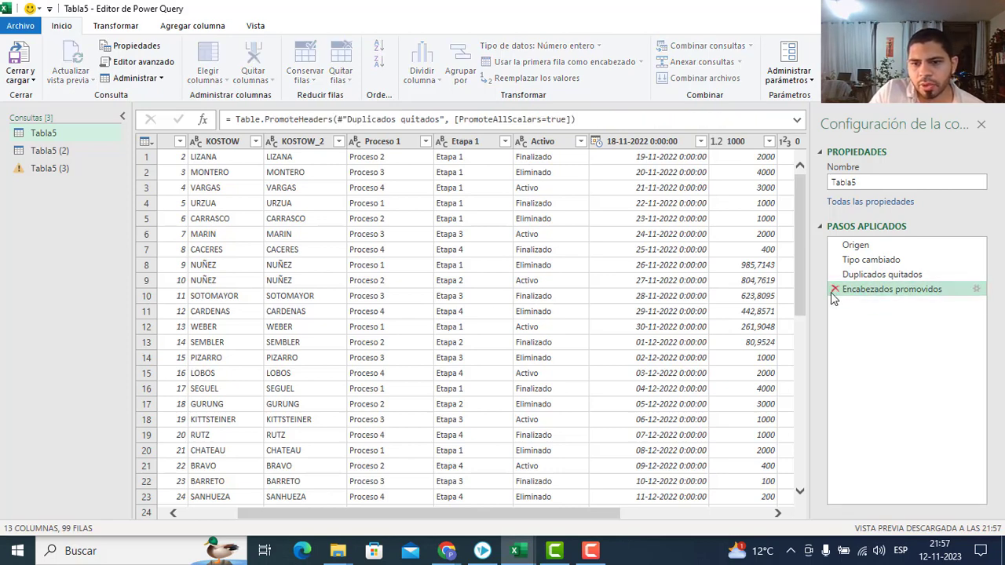
click(834, 290)
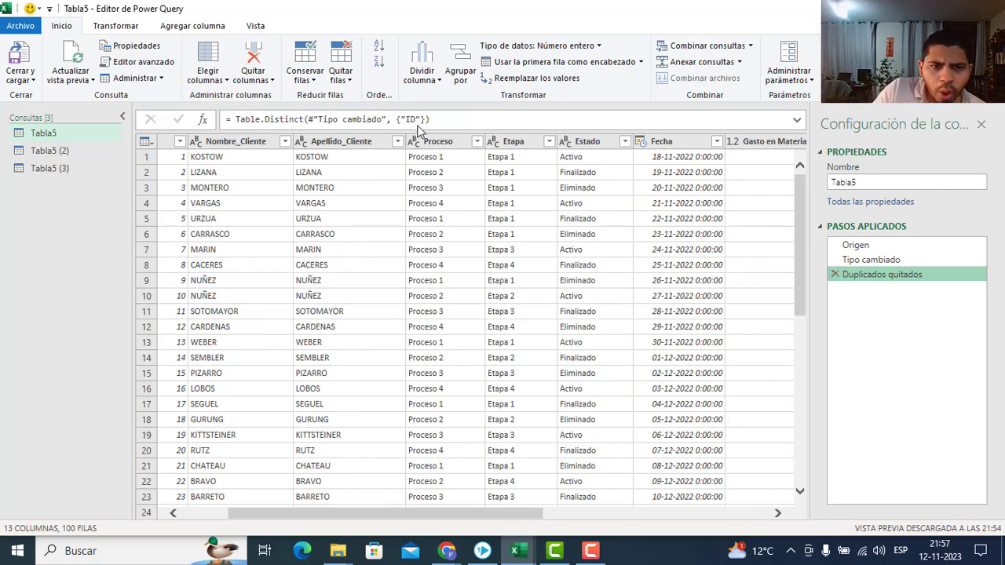
- Sort Tabla5 by Gasto en Materiales in ascending order and by Ind_Cumple in descending order
drag(493, 517, 447, 517)
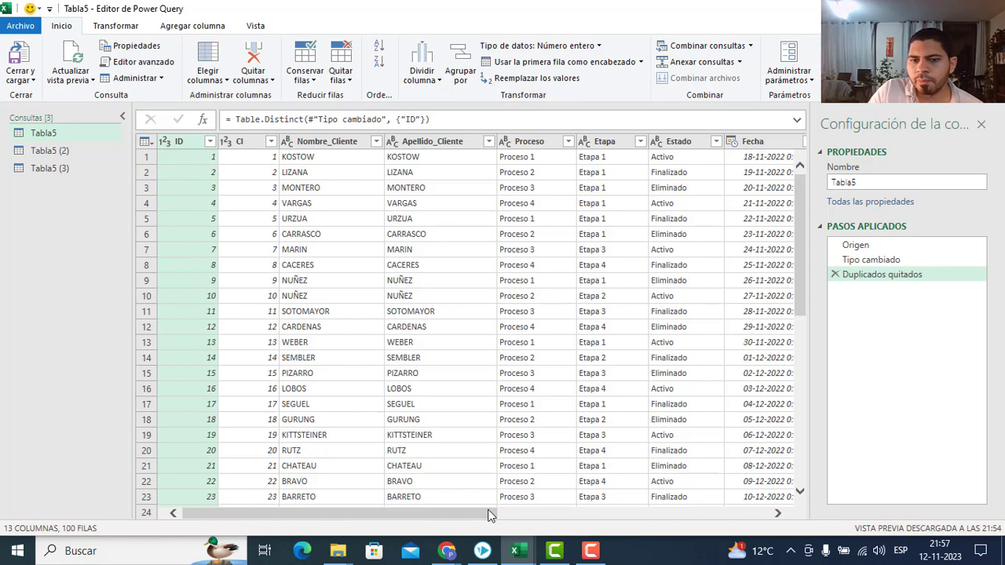
drag(259, 517, 388, 477)
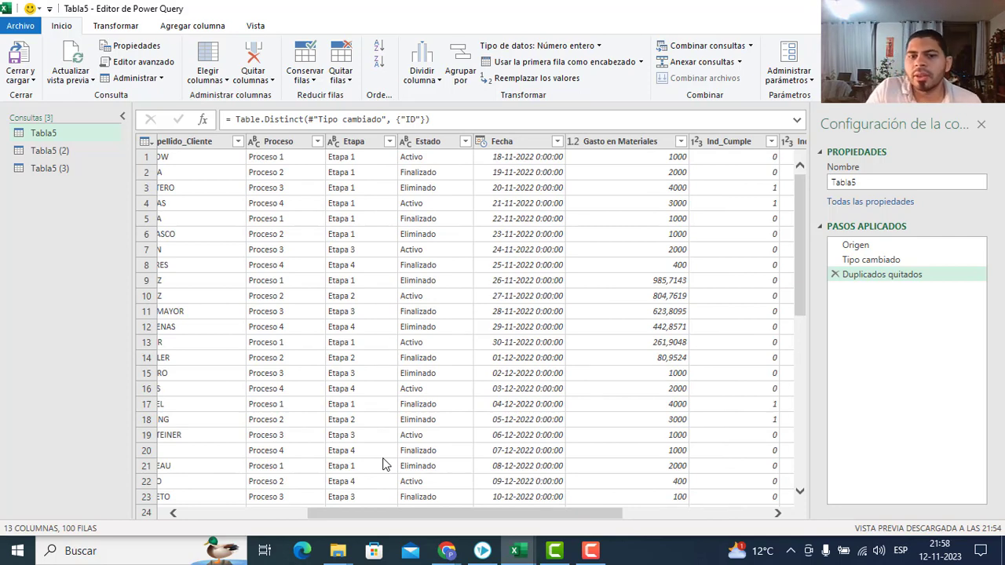
click(619, 149)
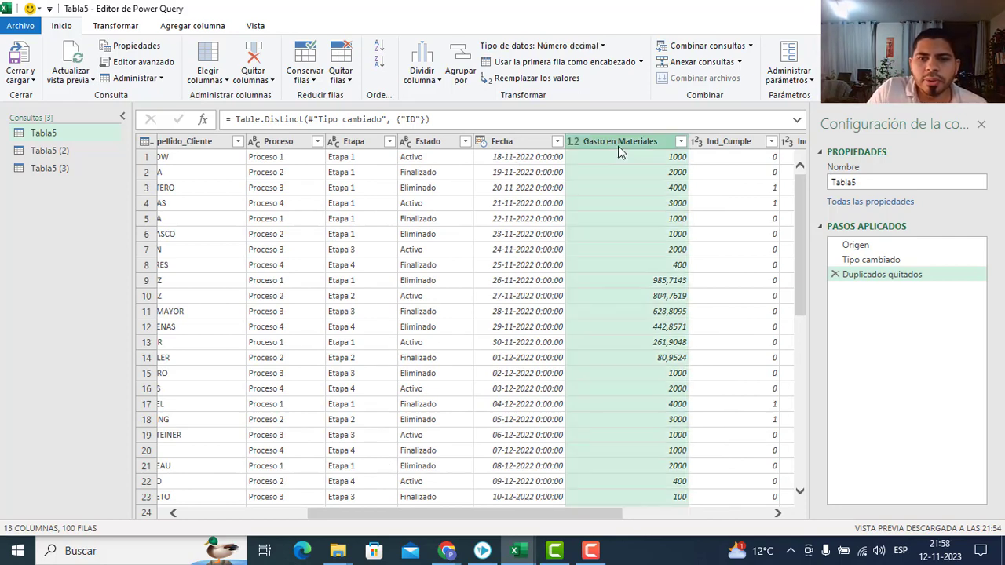
click(378, 47)
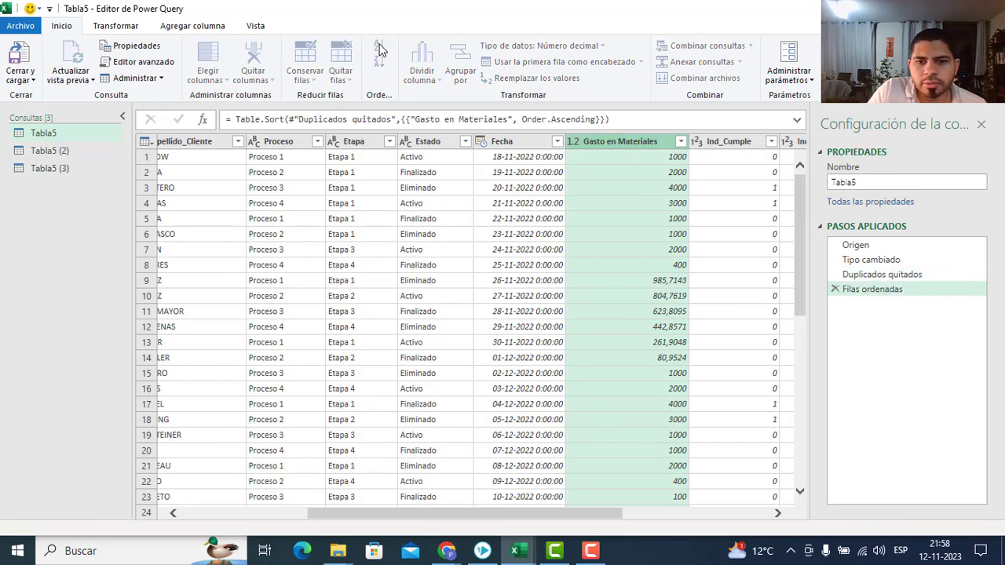
click(746, 142)
click(385, 70)
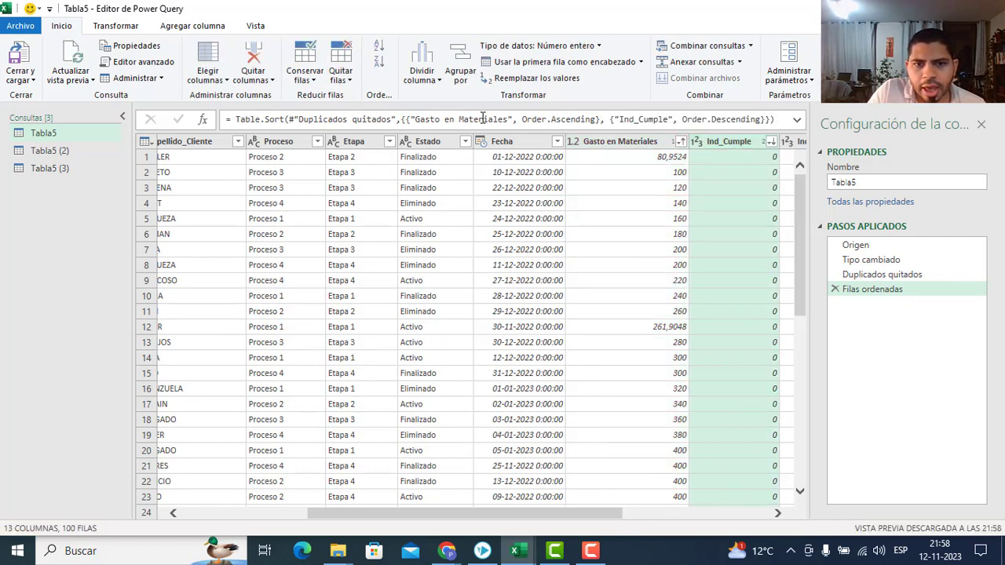
- Examine the Table.Sort formula of the Filas ordenadas step and the data types available for the Nombre_Cliente column
drag(249, 119, 638, 122)
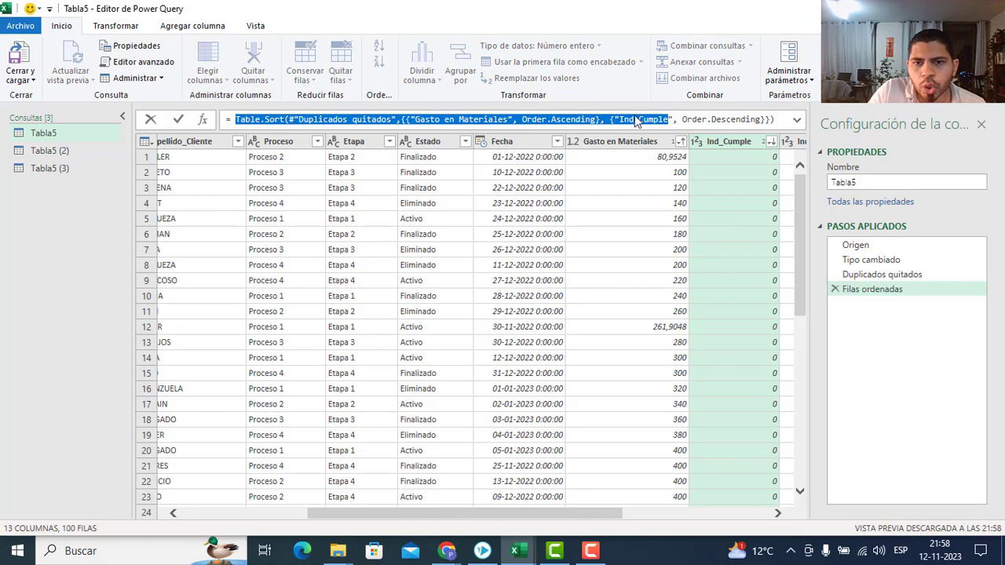
click(701, 118)
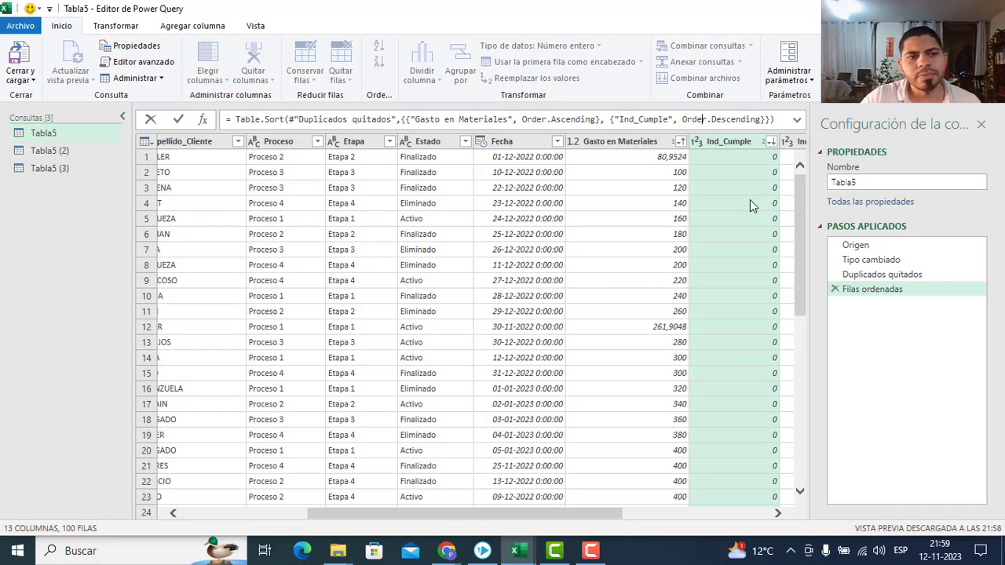
click(561, 217)
drag(428, 514, 303, 514)
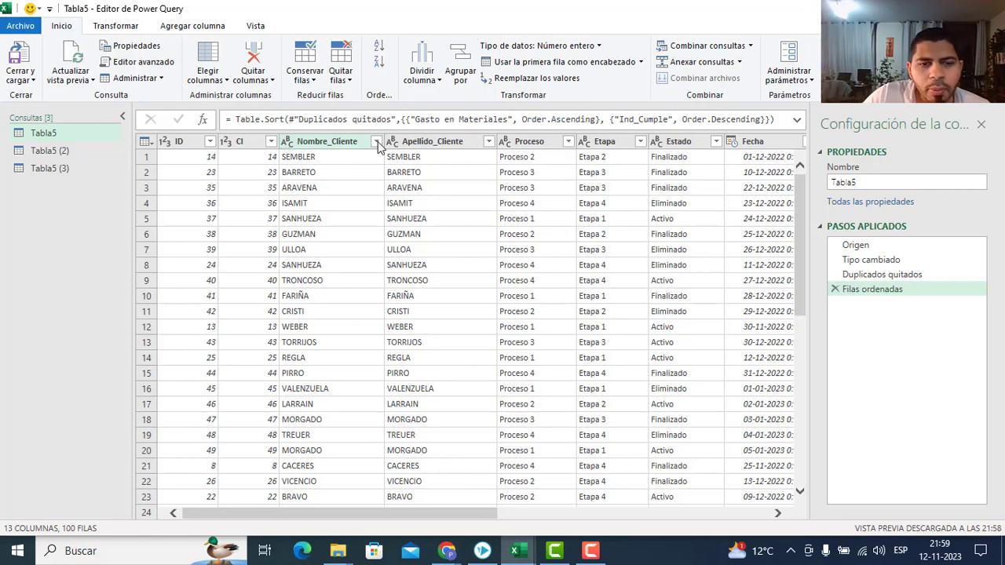
click(286, 142)
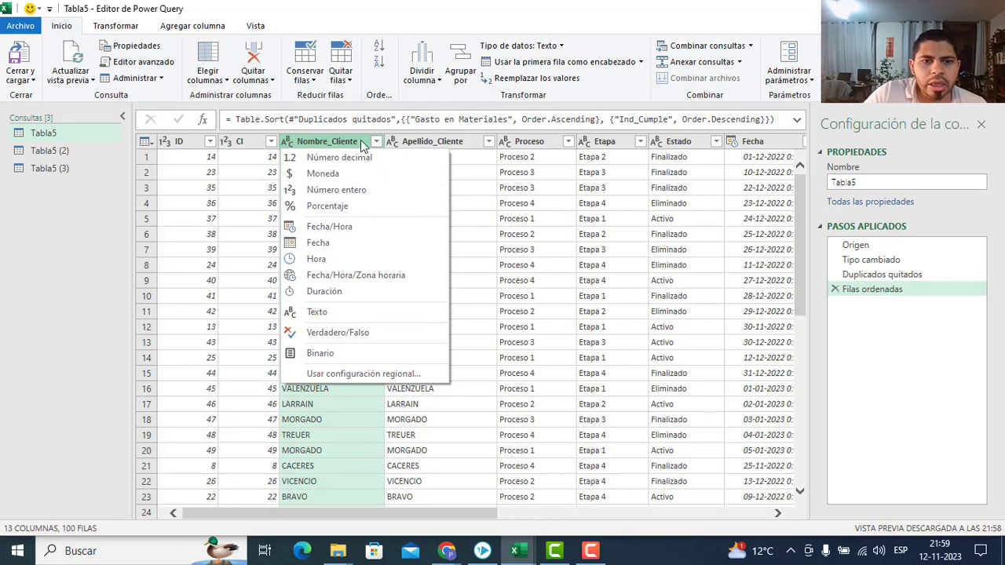
click(420, 142)
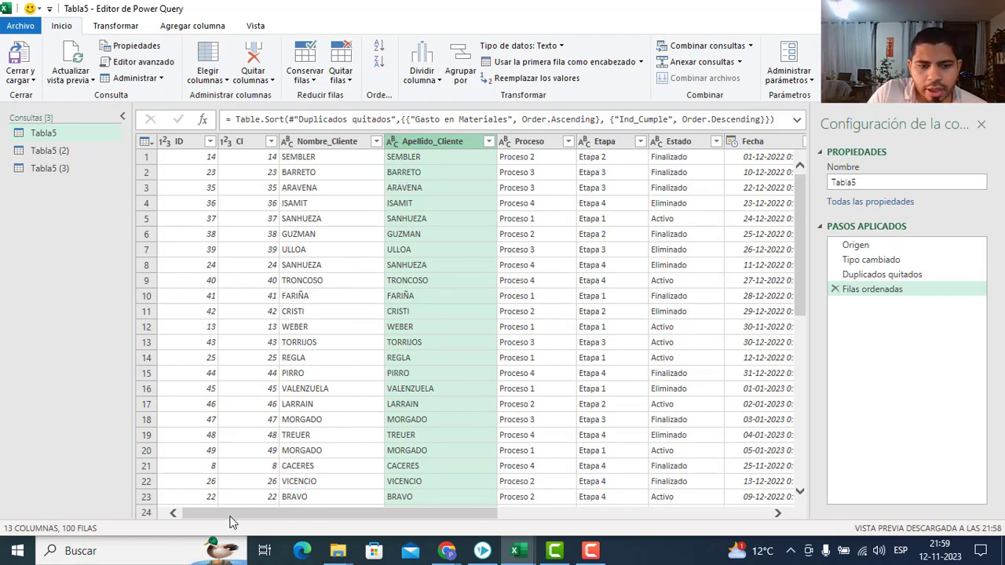
- Change the data type of Gasto en Materiales to Texto, and view the type options for Suma Ind
drag(231, 514, 458, 479)
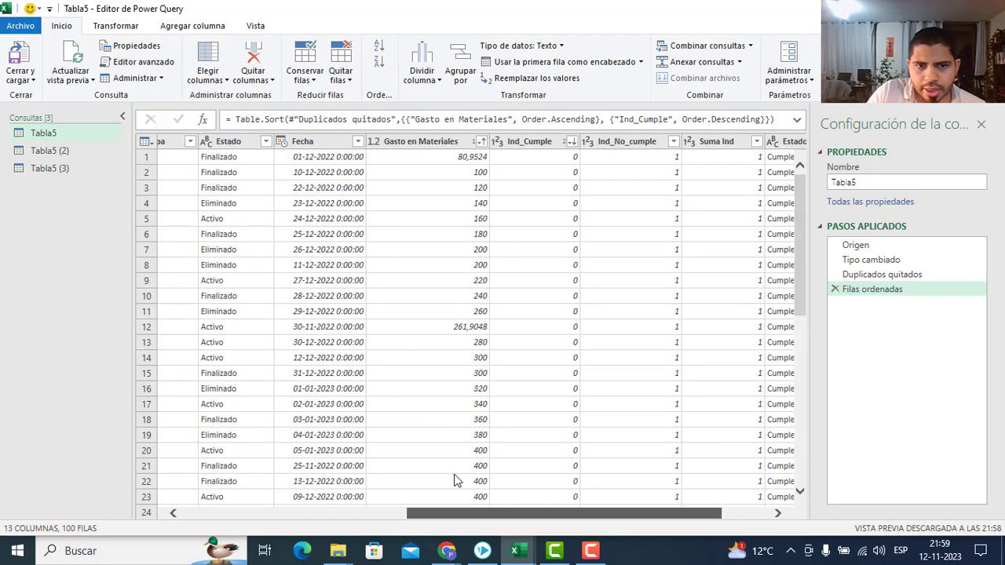
click(373, 141)
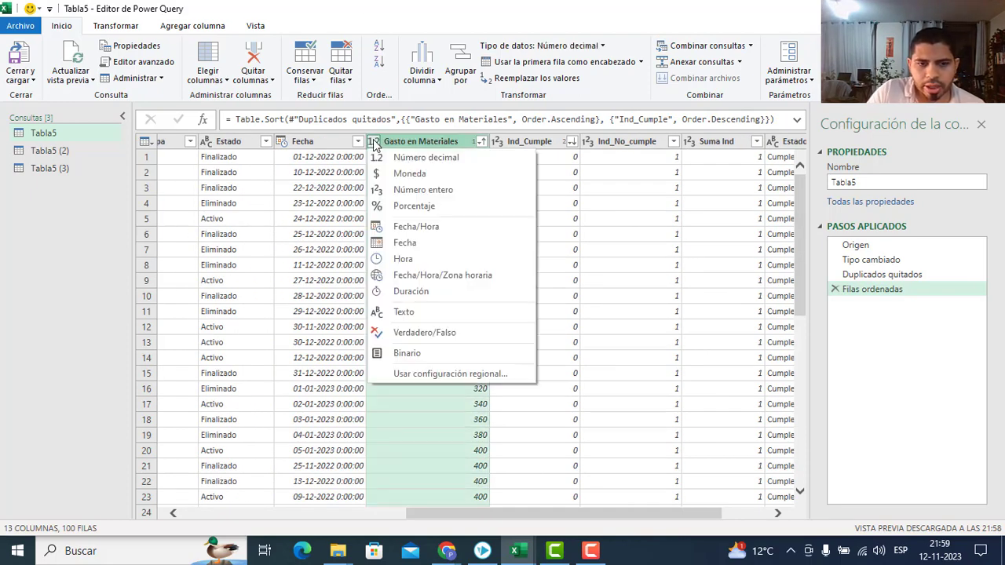
click(416, 317)
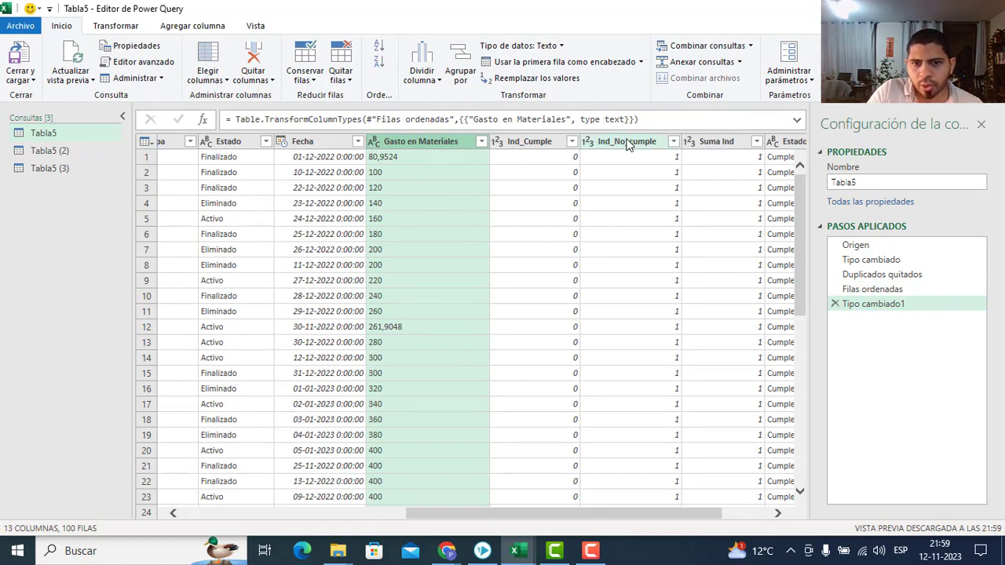
drag(585, 510, 600, 511)
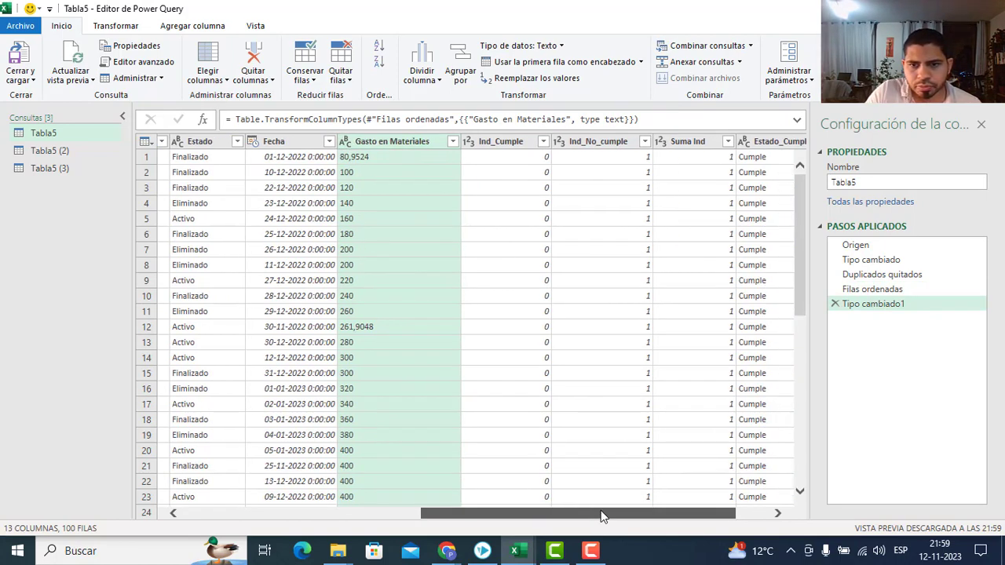
click(661, 143)
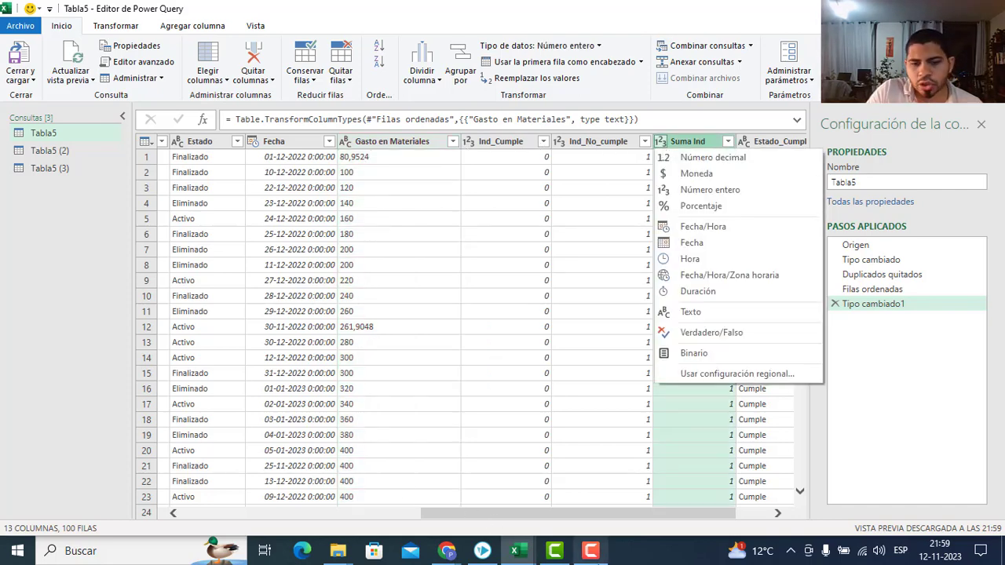
- Change the data type of the Apellido_Cliente column to Número decimal
drag(610, 514, 409, 516)
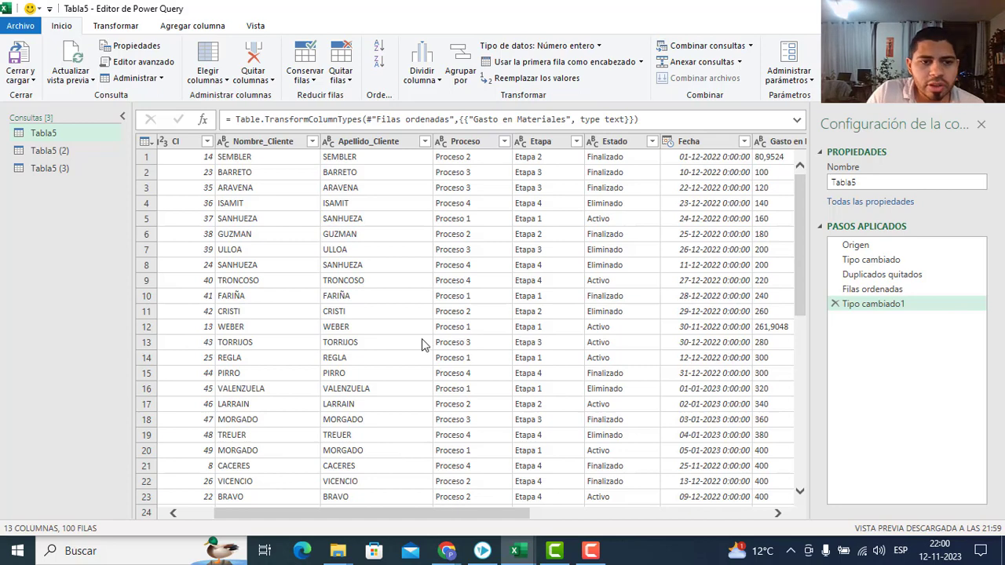
click(342, 141)
click(329, 141)
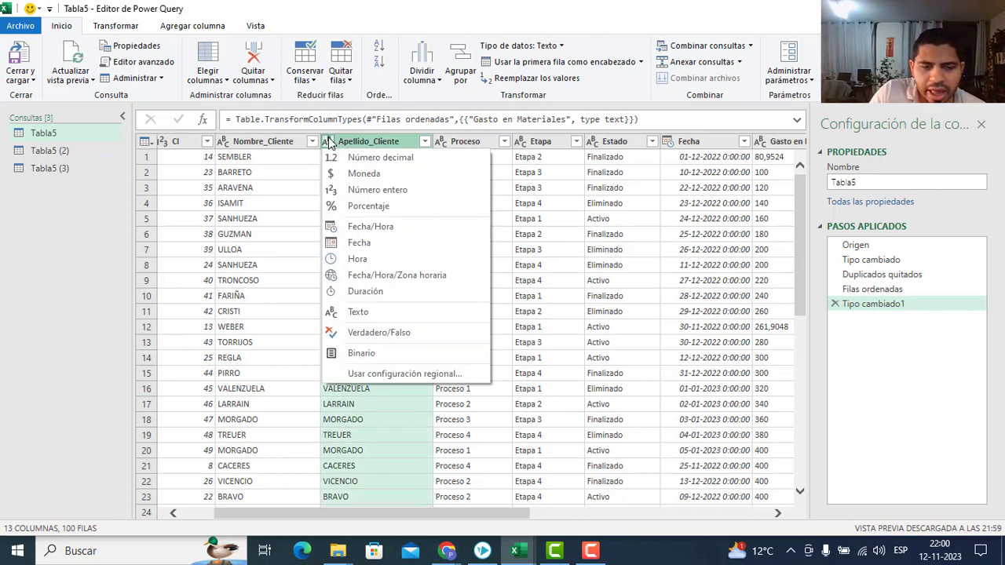
click(355, 156)
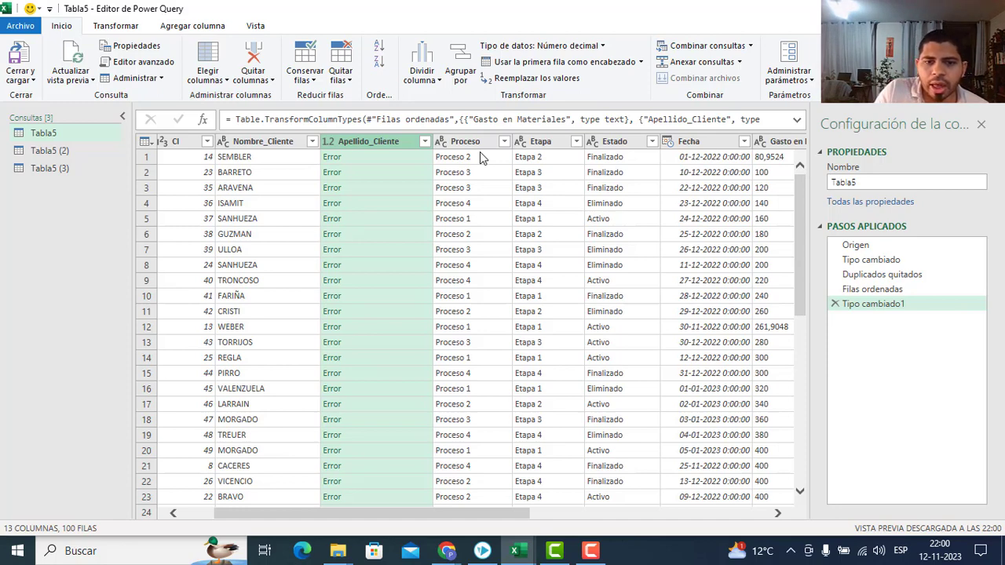
- Remove the rows with errors in Apellido_Cliente, and delete the resulting Errores quitados step
right_click(369, 142)
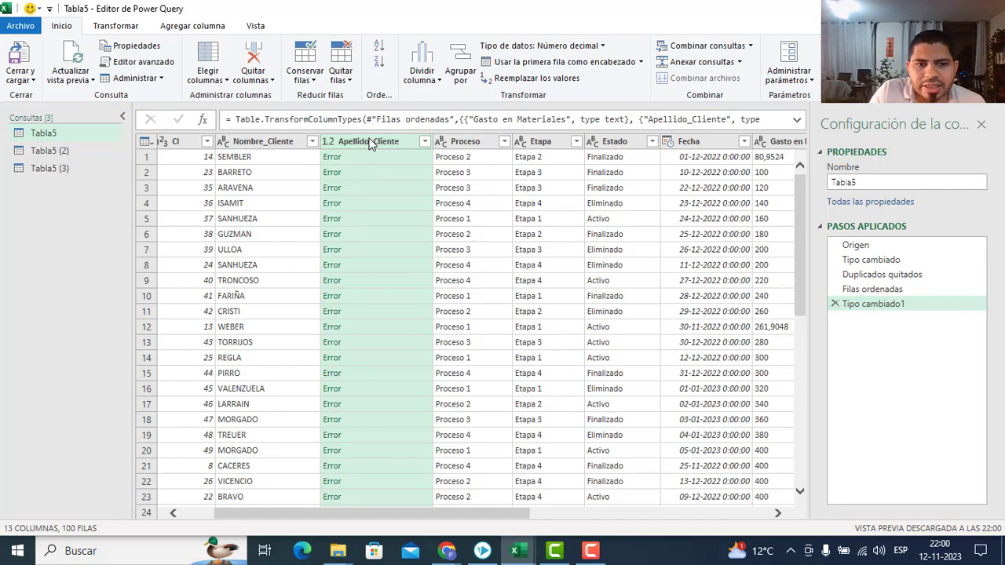
click(361, 146)
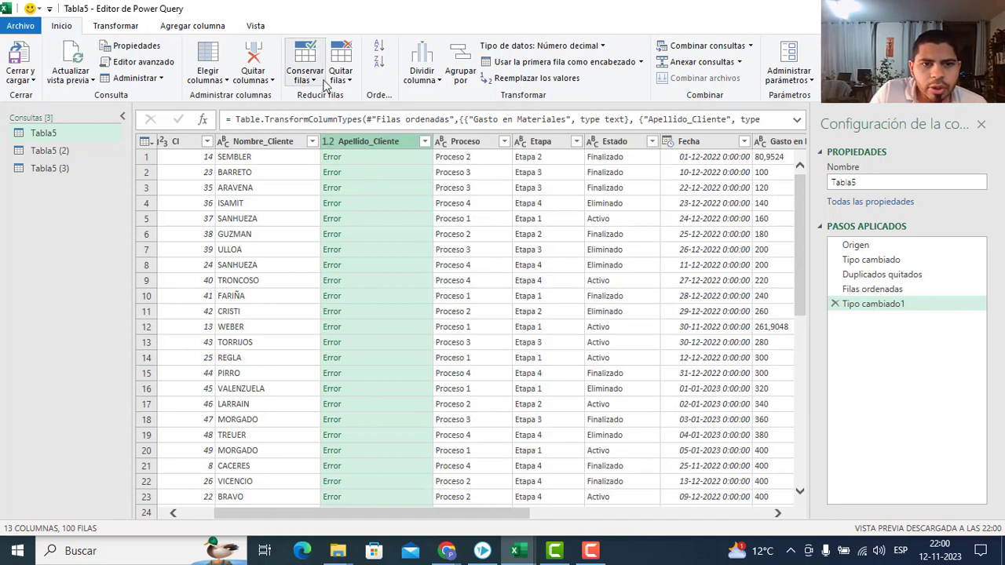
click(348, 81)
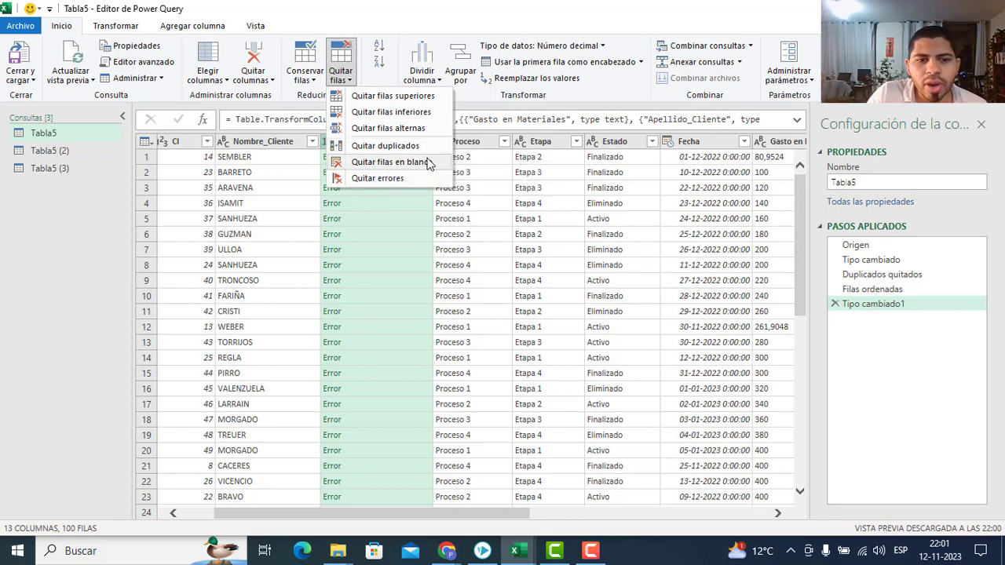
click(377, 178)
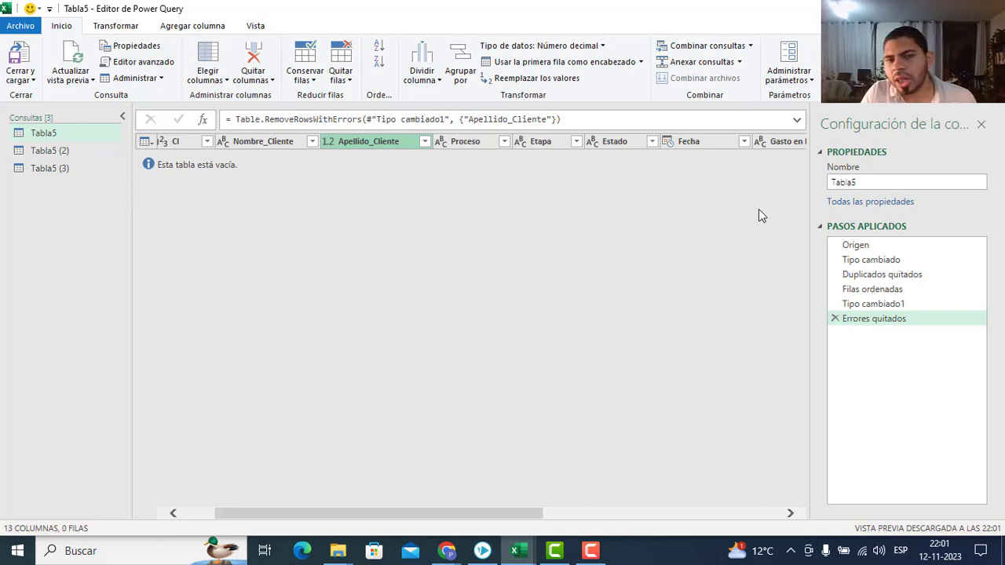
click(834, 319)
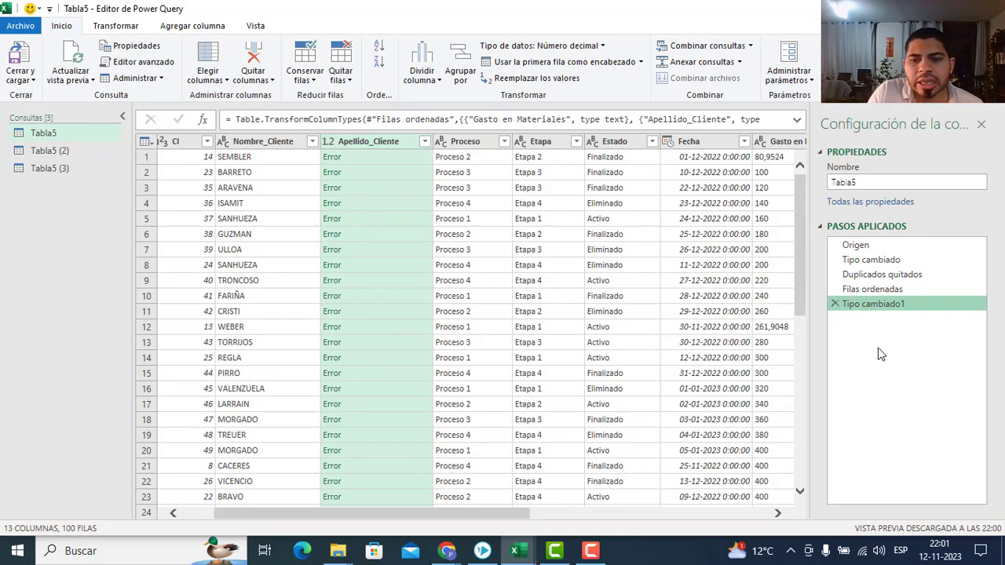
- Replace the errors in the Apellido_Cliente column with the value 0
right_click(342, 148)
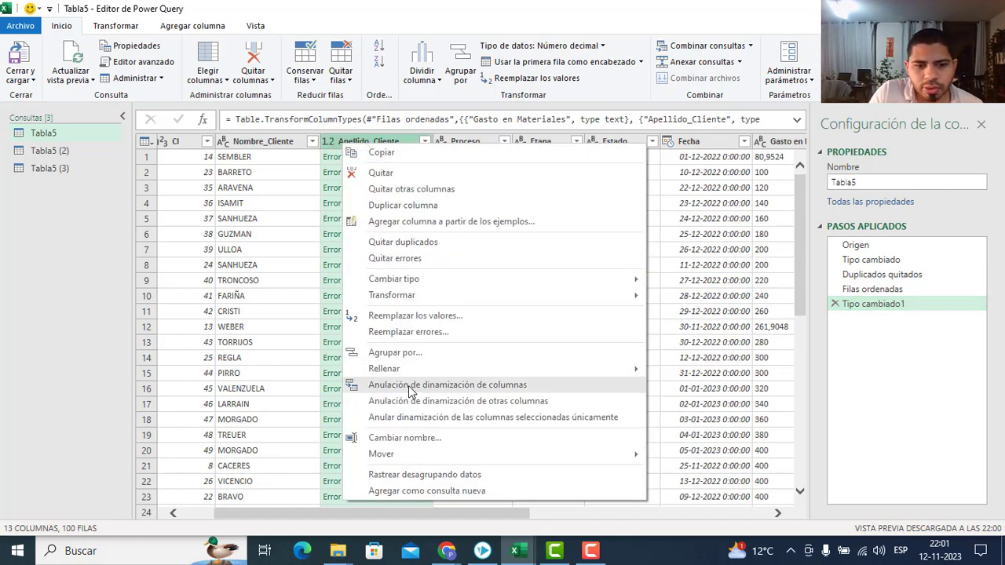
click(437, 335)
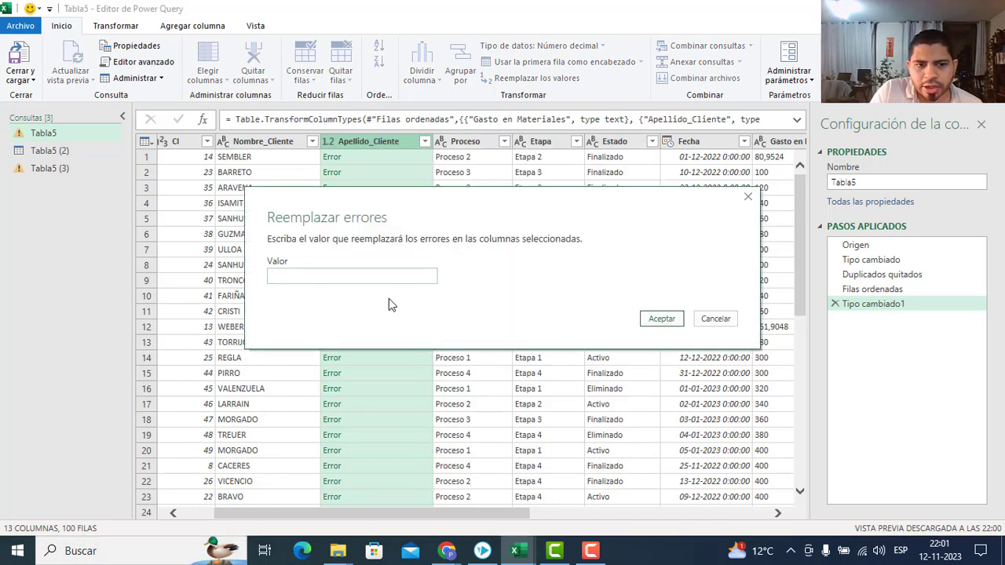
click(376, 272)
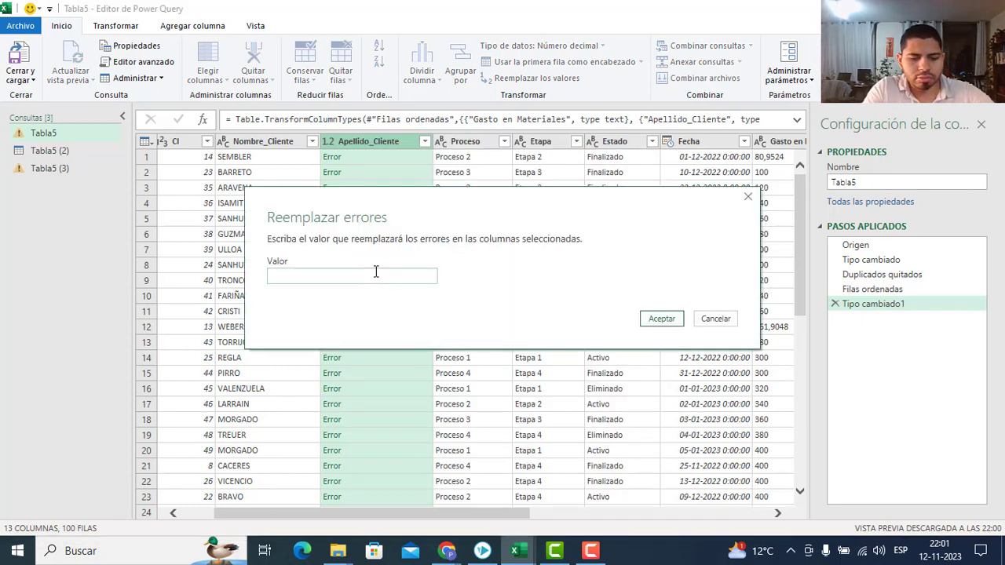
key(BackSpace)
key(BackSpace)
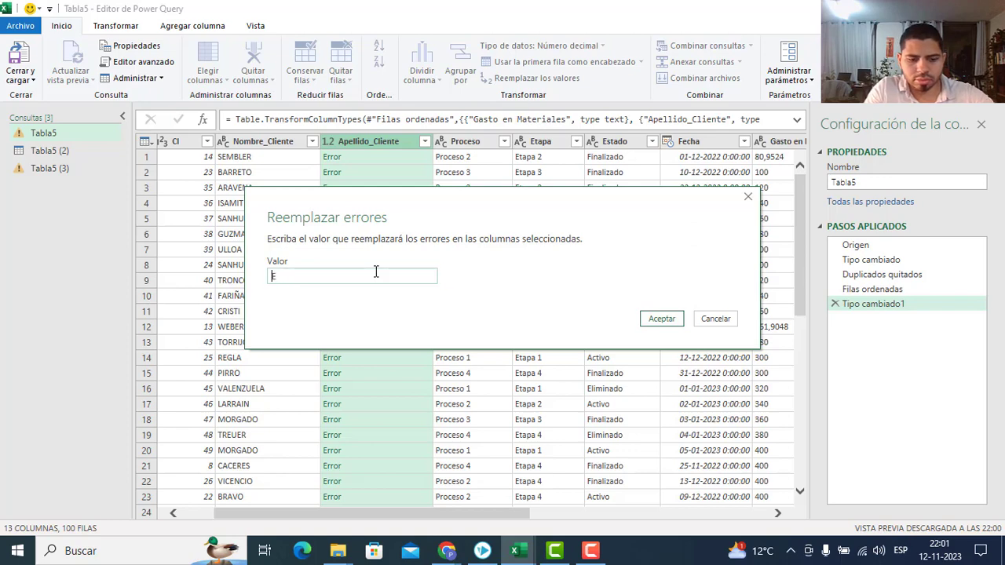
text(EERR)
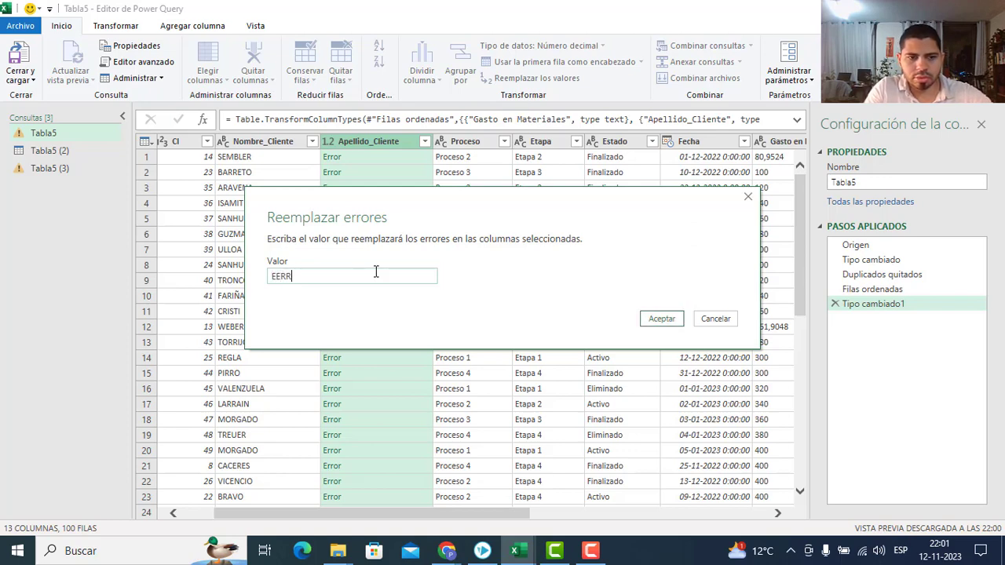
text(orr)
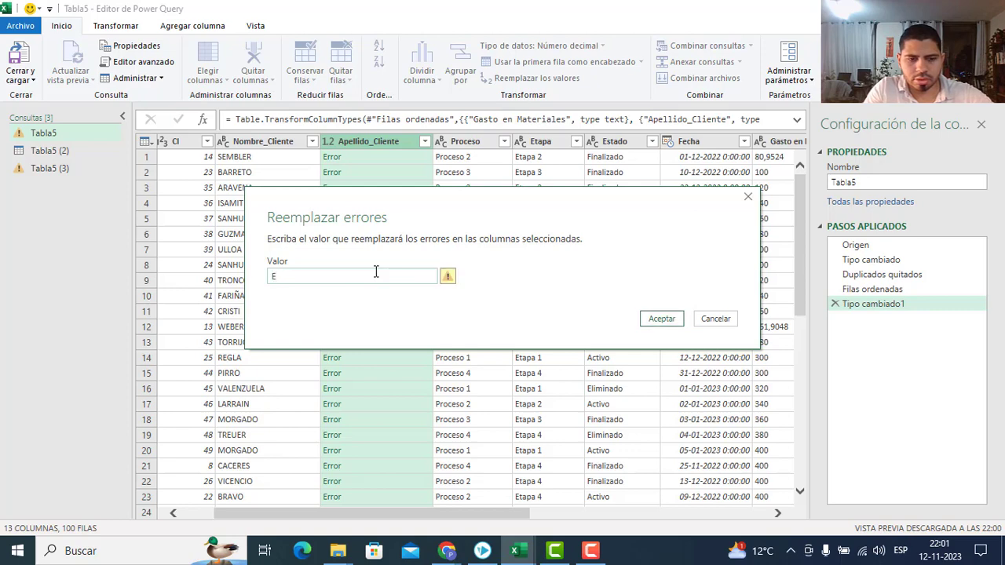
text(RRO)
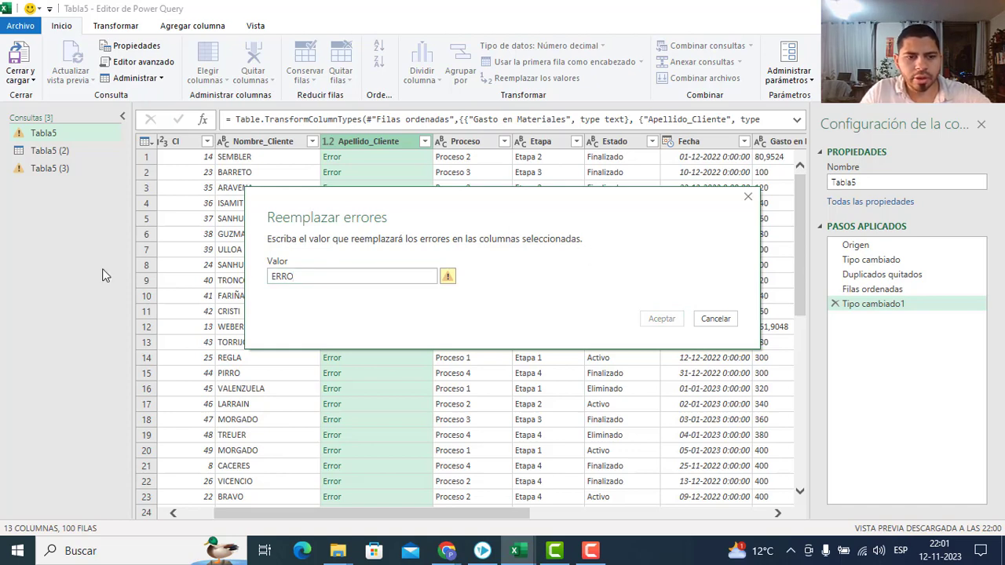
drag(320, 271, 219, 282)
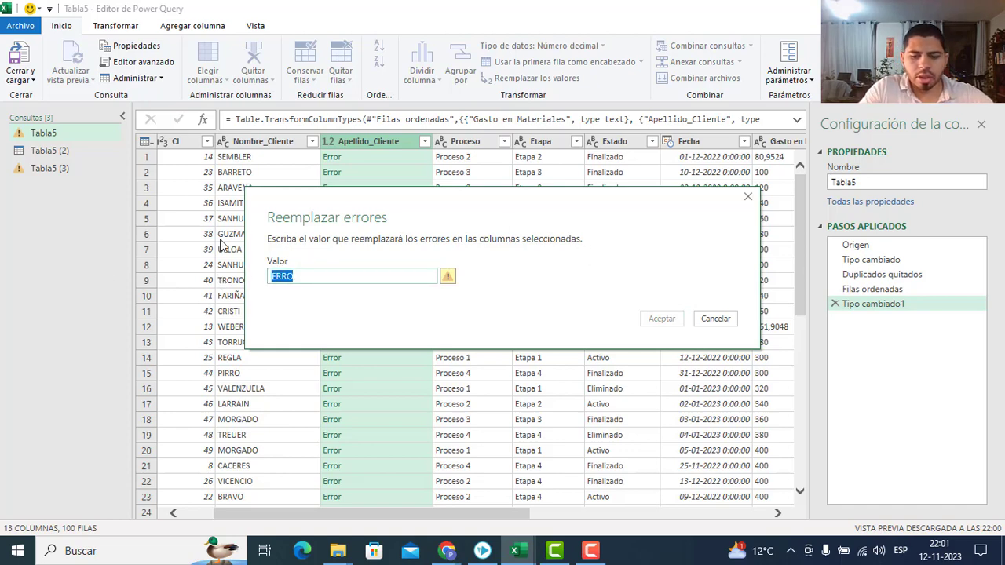
text(0)
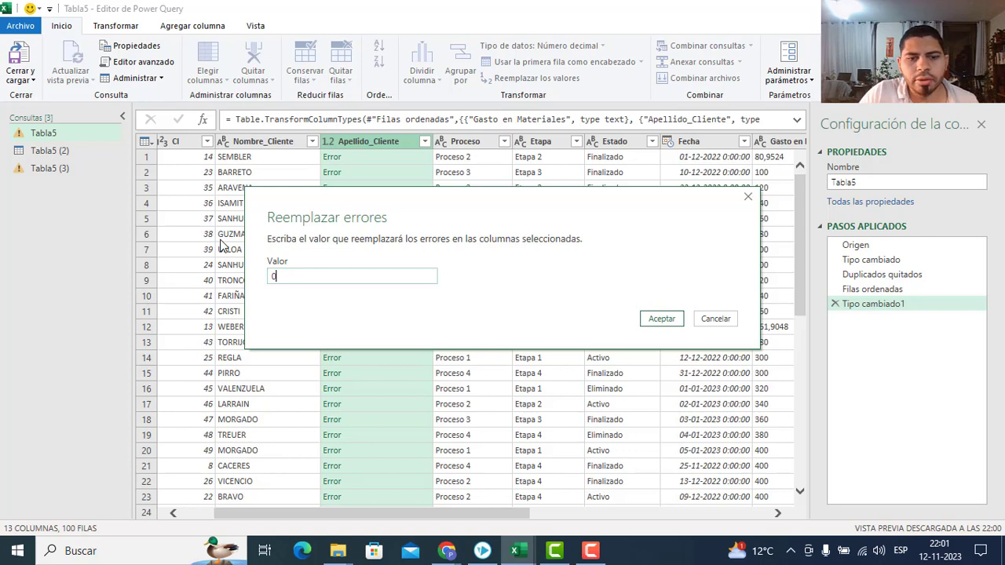
click(659, 318)
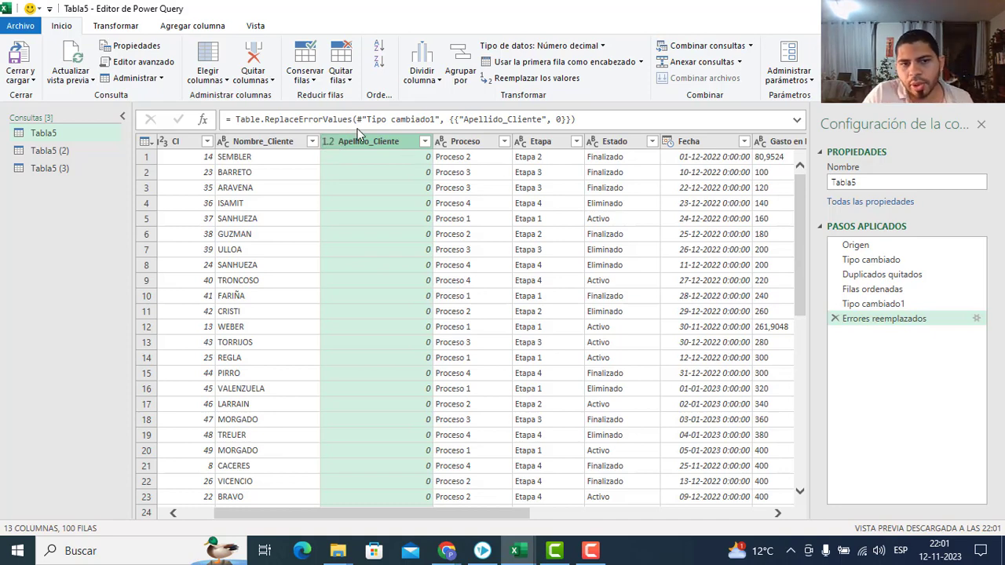
scroll(414, 298, down, 3)
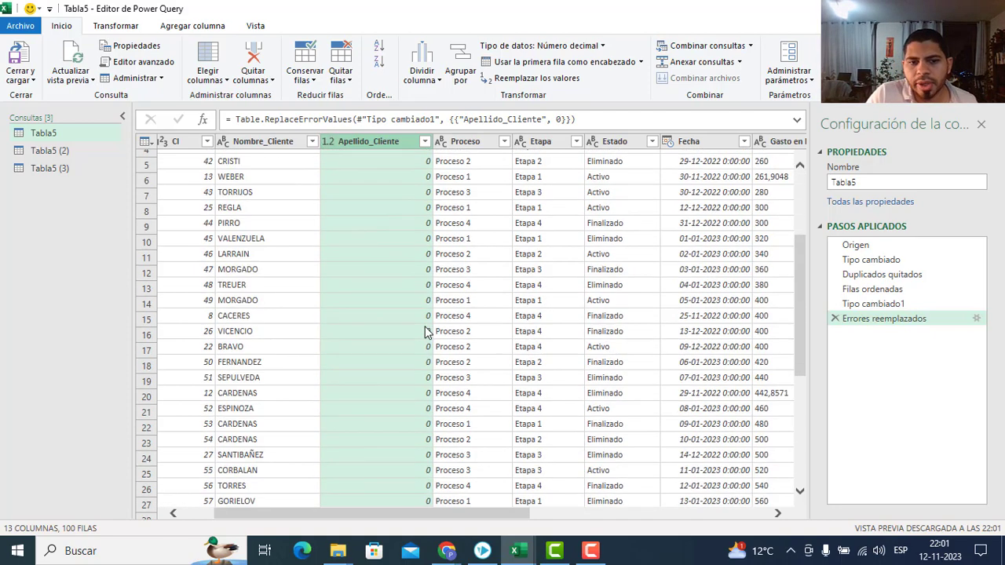
scroll(426, 330, up, 3)
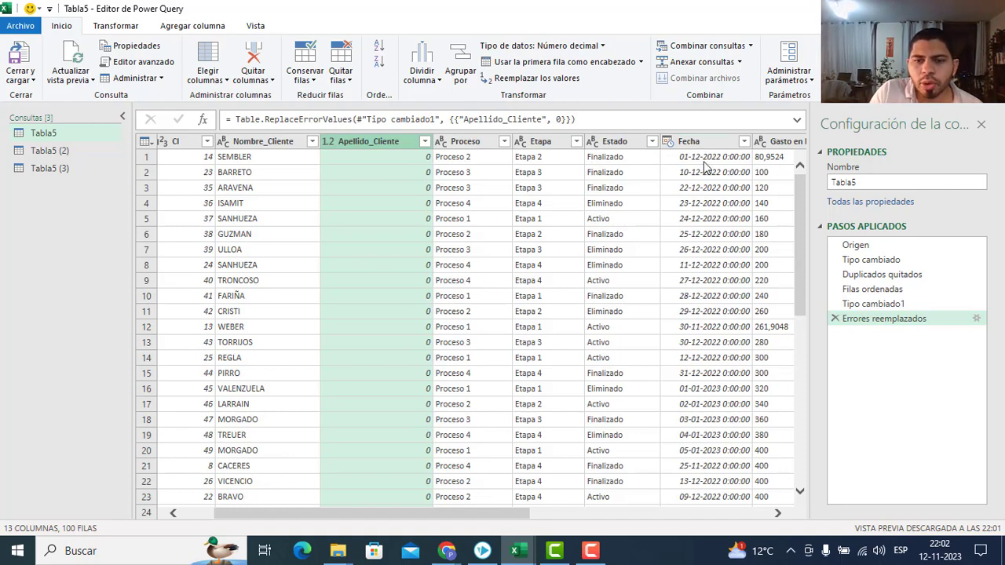
- Move the Etapa column in front of Nombre_Cliente, and send it to the end of the table
click(562, 146)
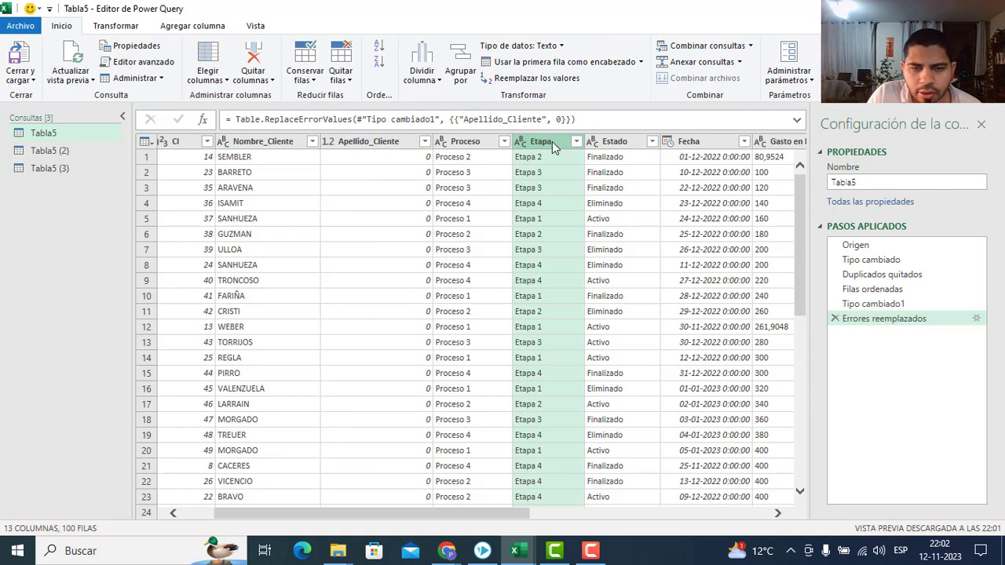
drag(555, 148, 238, 155)
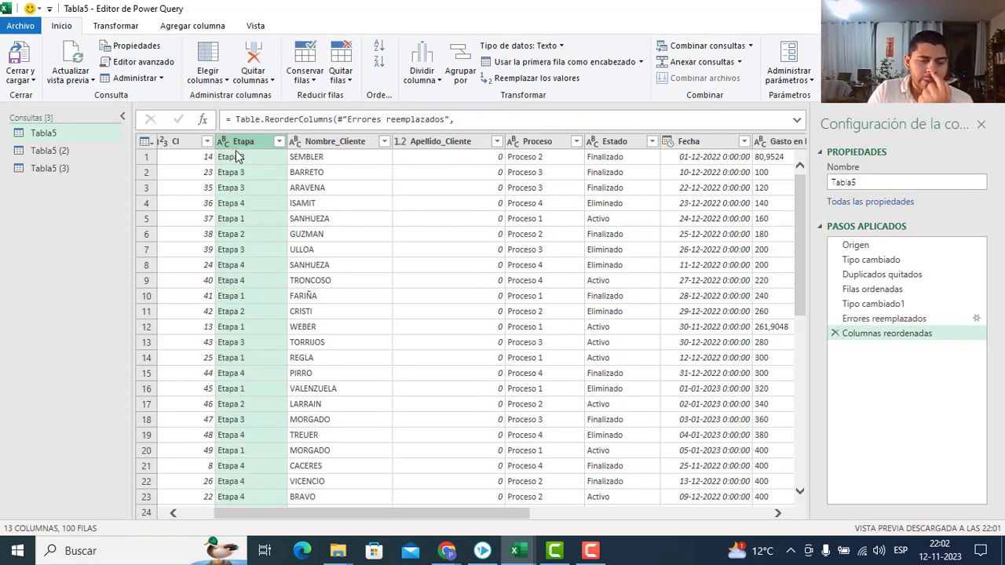
right_click(260, 146)
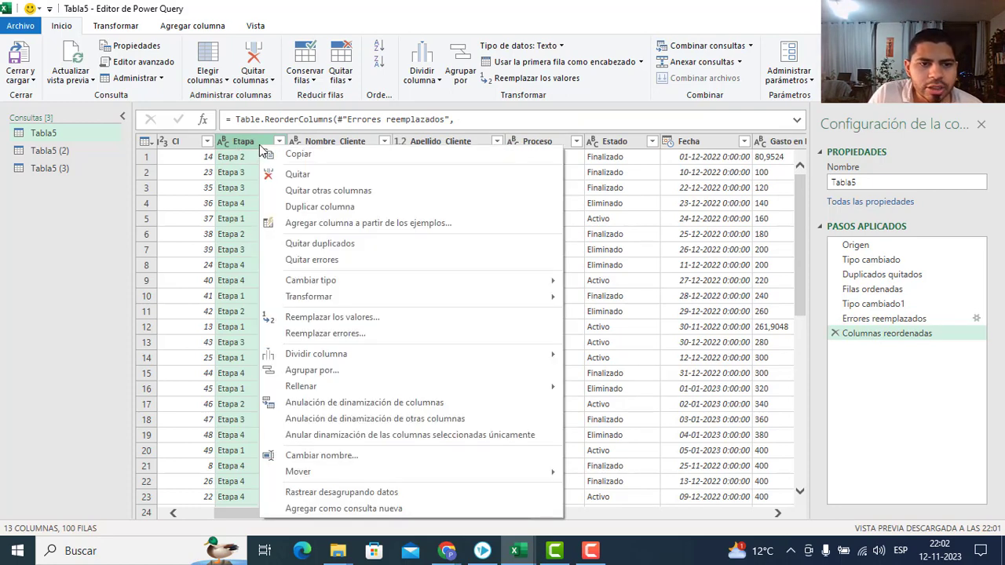
mouse_move(310, 475)
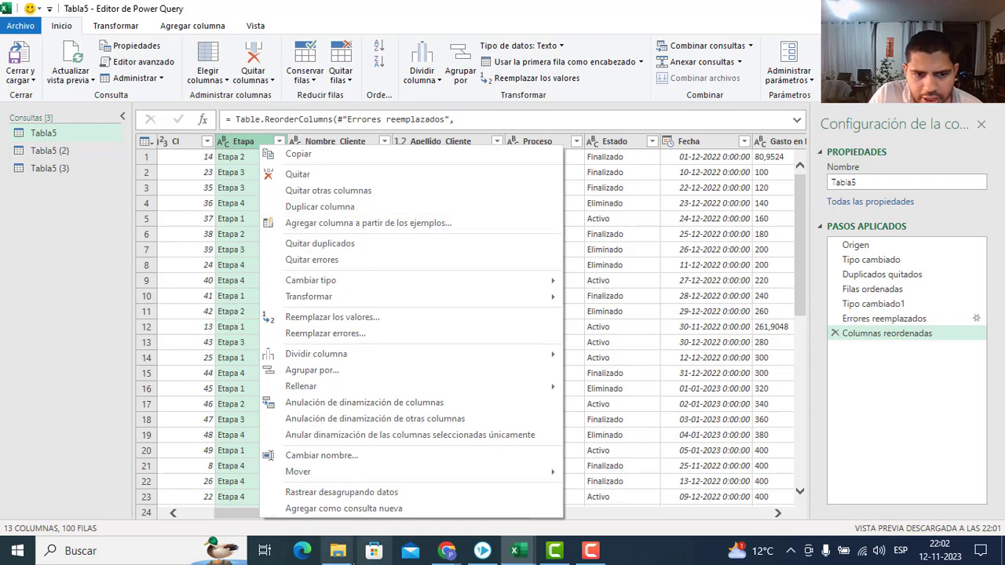
mouse_move(542, 472)
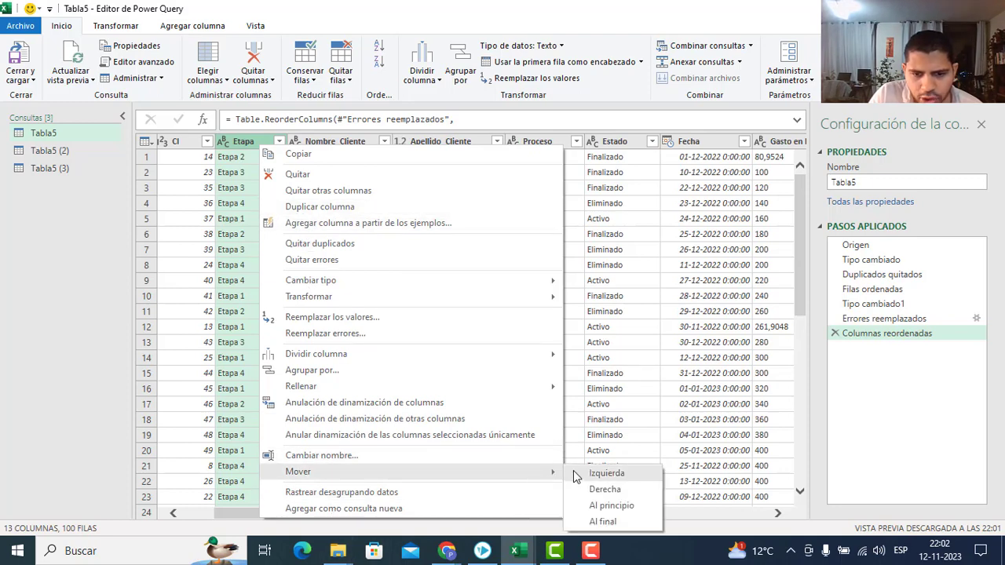
click(602, 522)
- Move the Etapa column to the beginning of the table
right_click(770, 141)
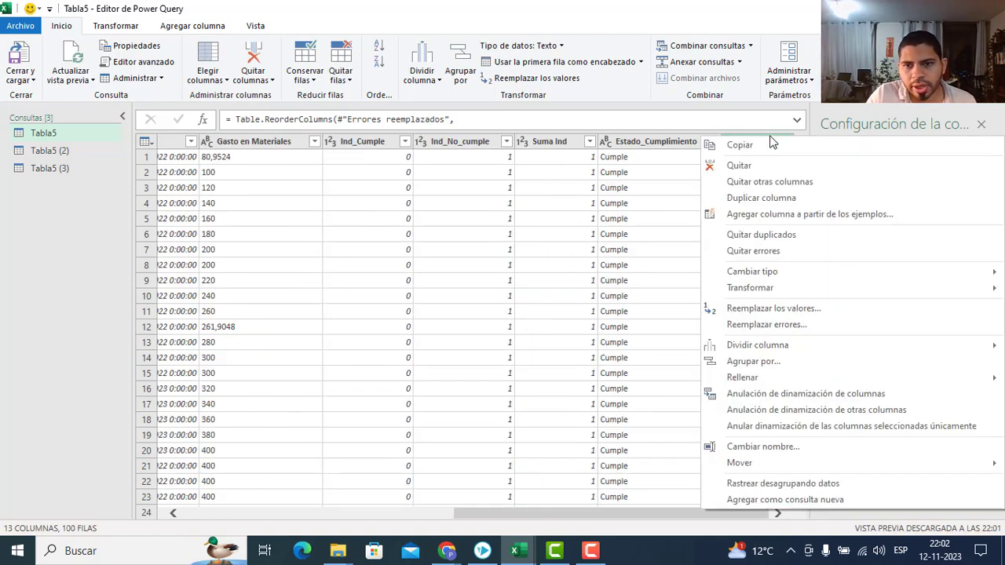
mouse_move(786, 462)
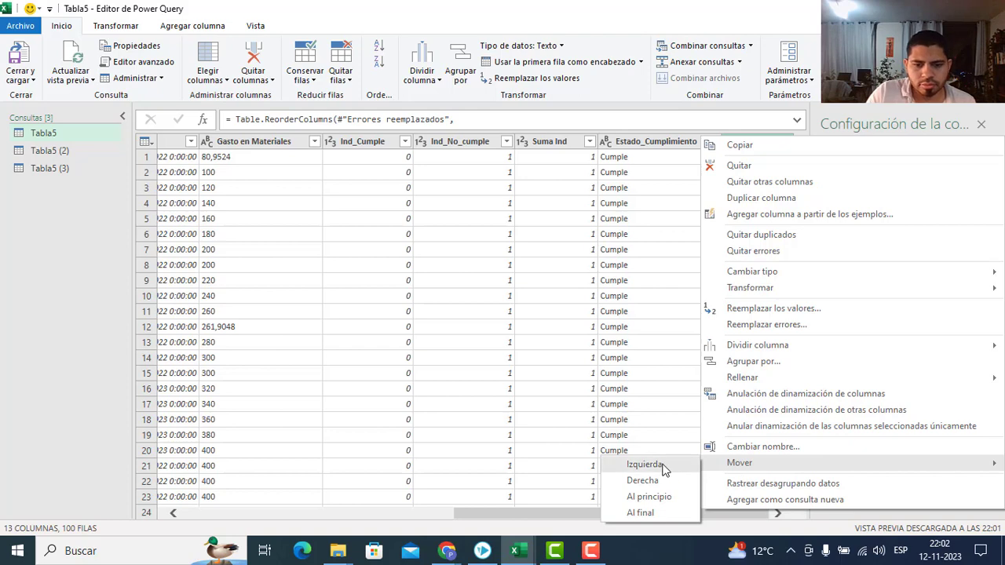
click(649, 496)
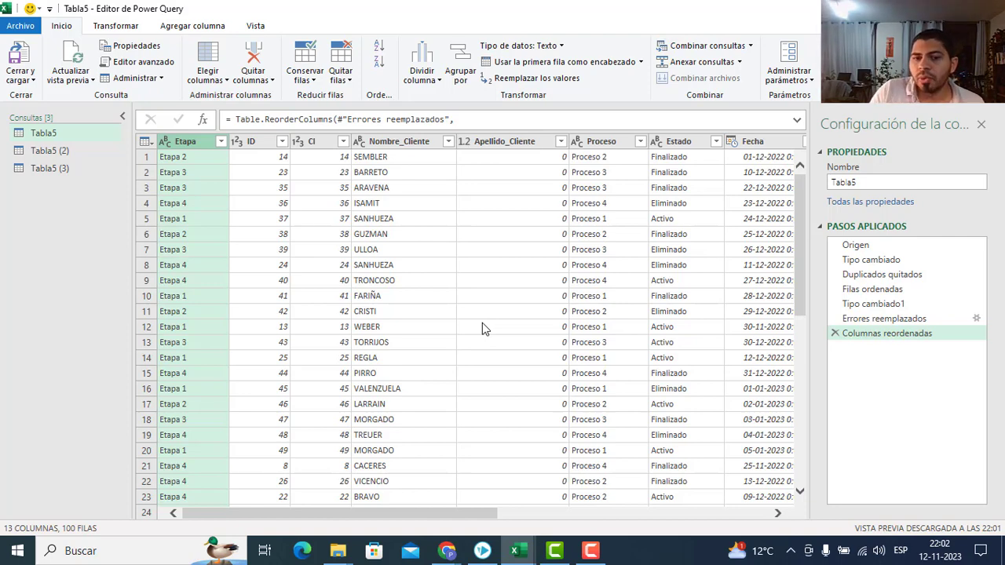
- Replace the text "Proc." in the Proceso column with an empty value
click(614, 147)
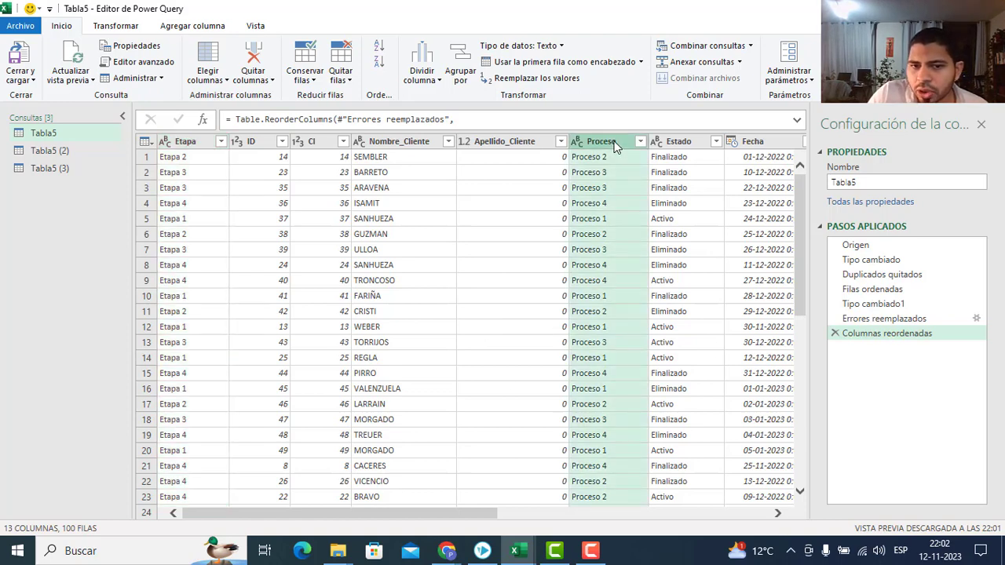
right_click(615, 146)
click(684, 314)
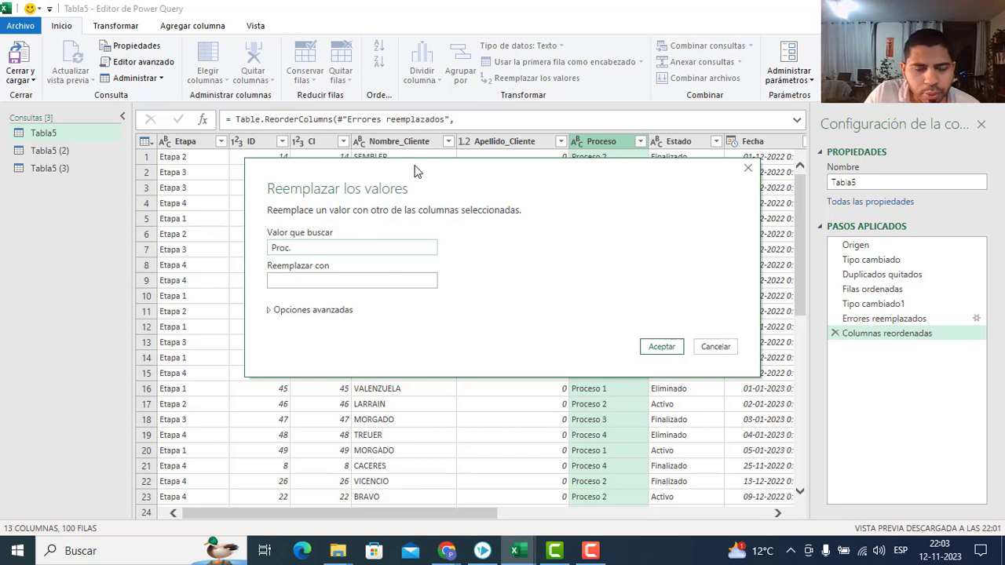
drag(411, 179, 327, 100)
click(578, 267)
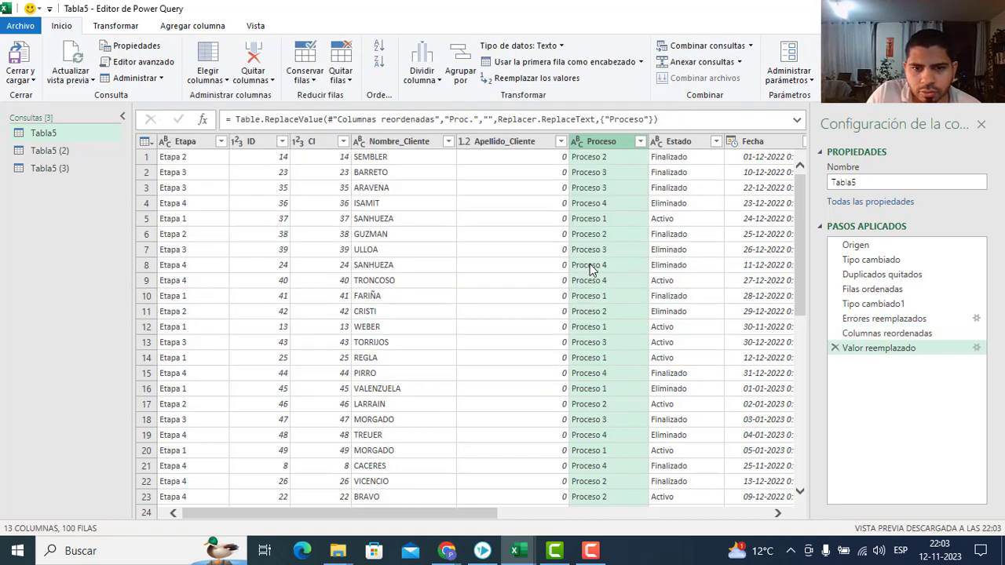
right_click(601, 142)
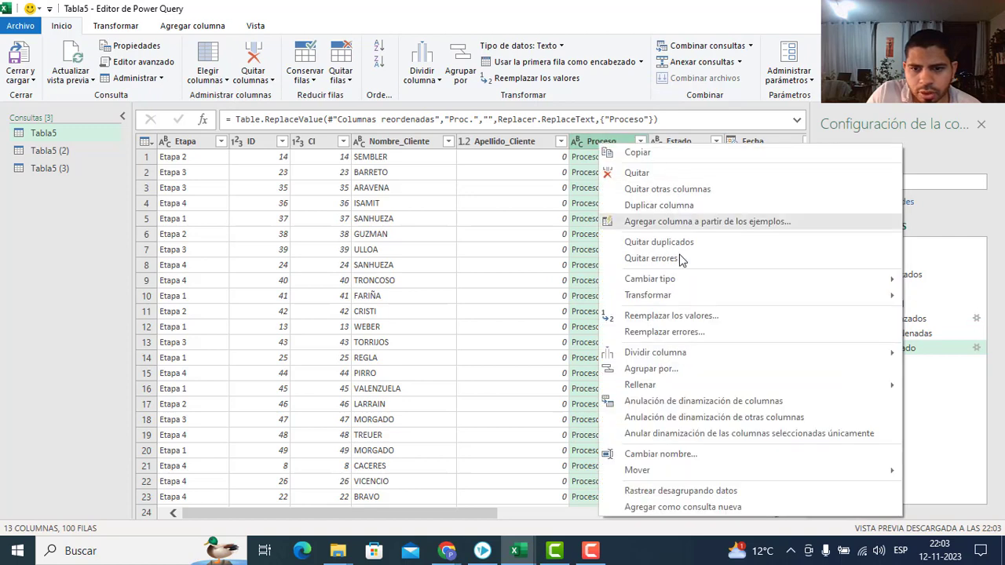
click(676, 315)
click(748, 169)
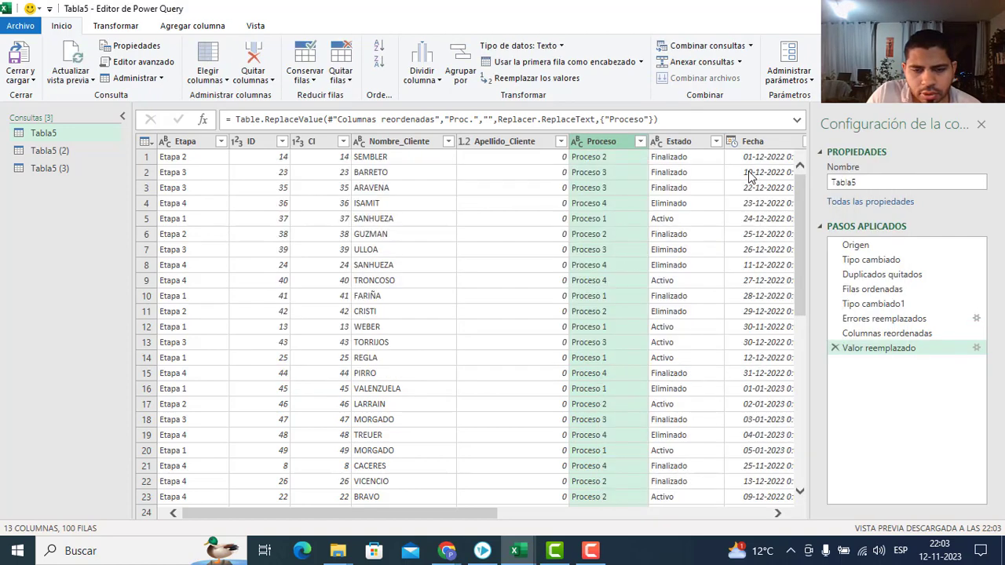
- Replace the text "Proceso" with "Proce." in the values of the Proceso column
right_click(610, 151)
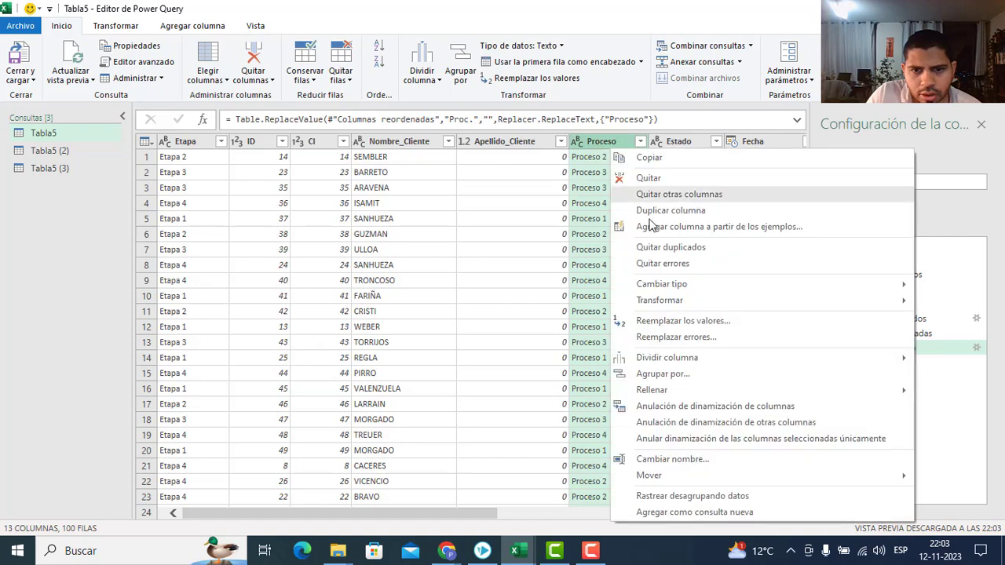
click(669, 321)
click(351, 248)
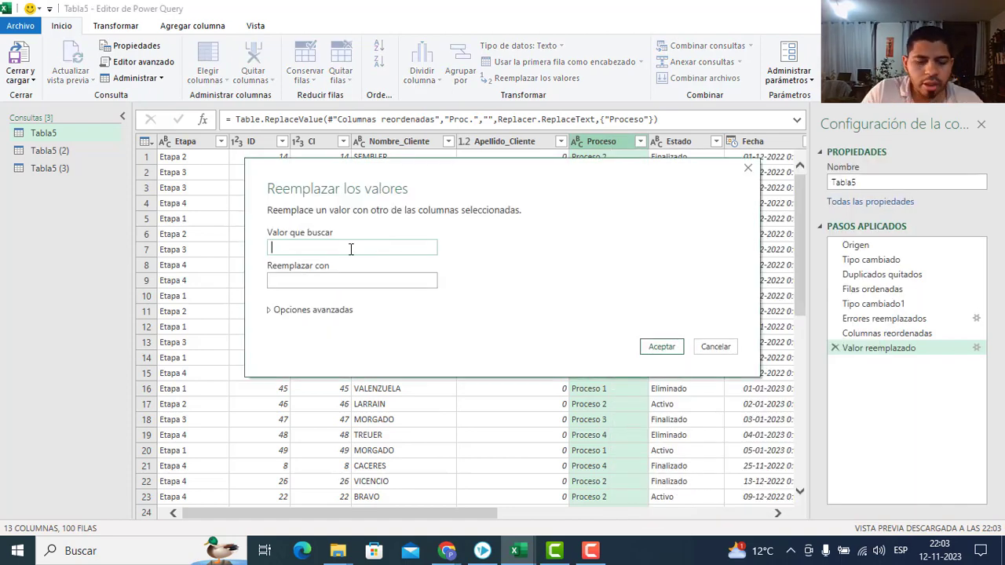
text(Proces)
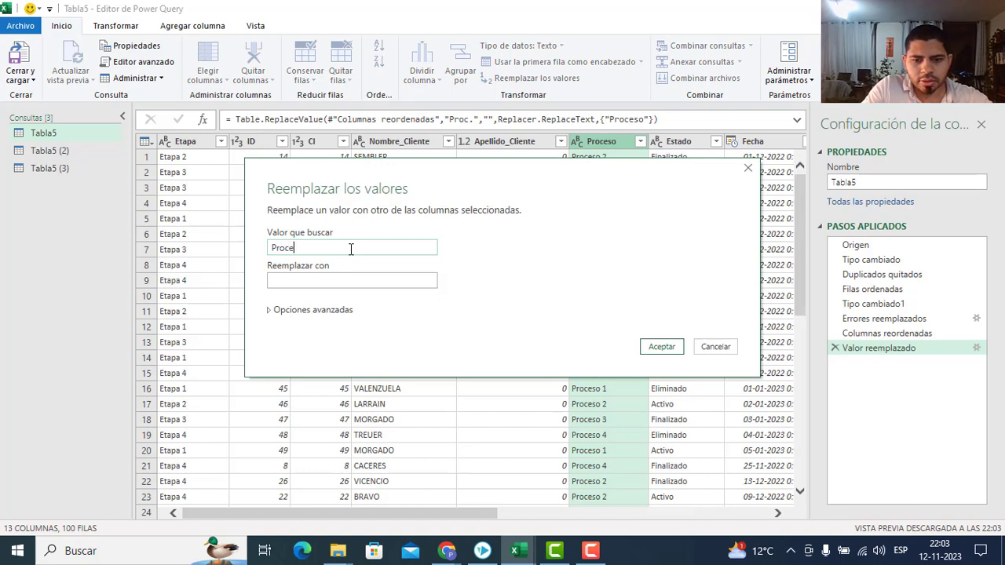
key(BackSpace)
key(BackSpace)
key(BackSpace)
key(BackSpace)
text(Proce)
key(BackSpace)
key(BackSpace)
key(BackSpace)
key(BackSpace)
key(BackSpace)
key(BackSpace)
key(BackSpace)
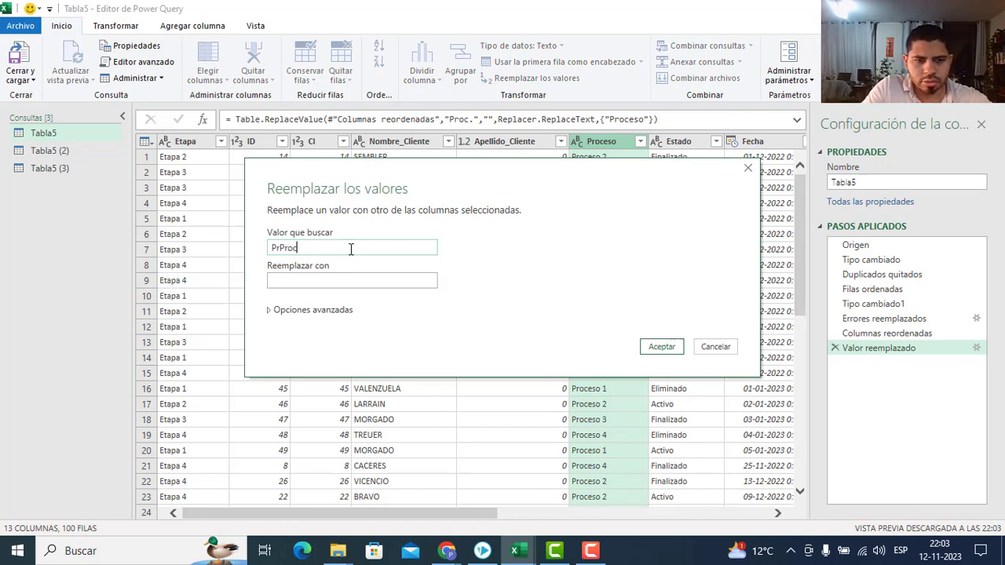
text(Proceso)
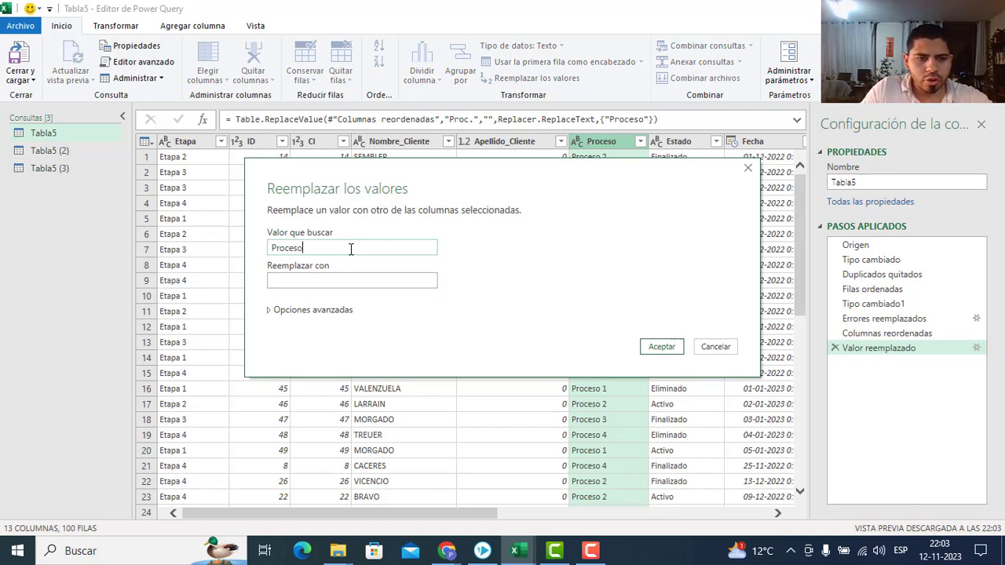
key(Tab)
text(Proce)
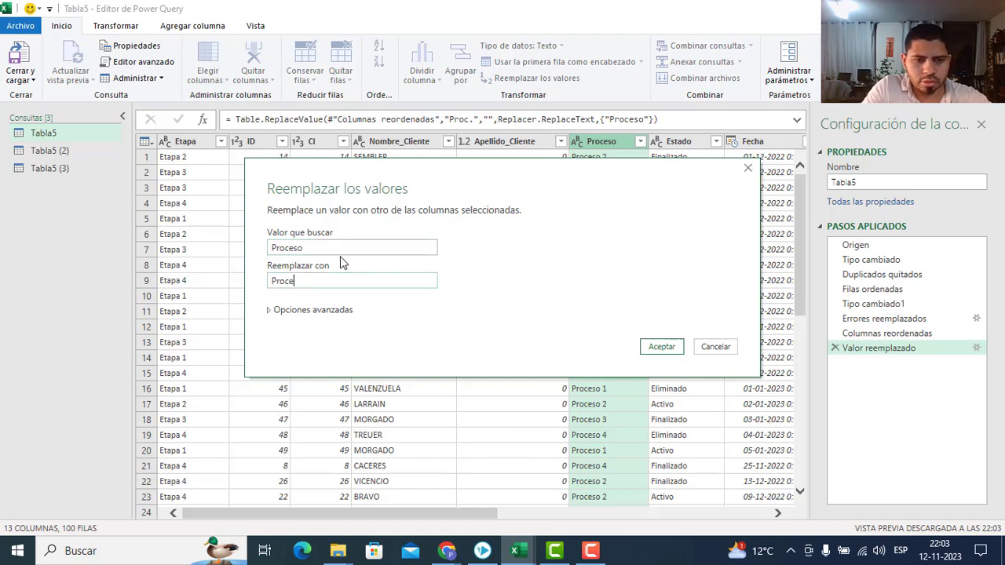
text(.)
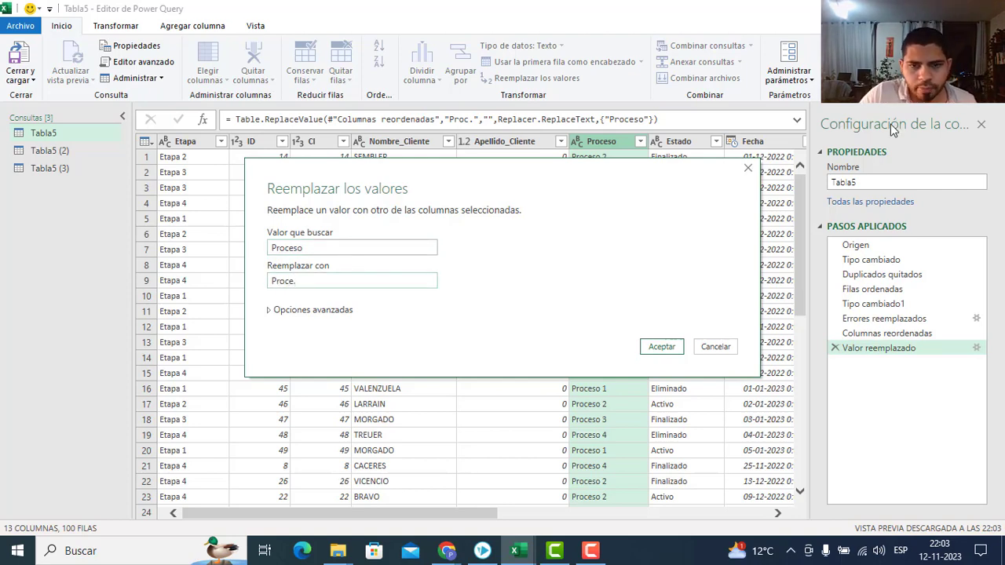
drag(673, 164, 539, 165)
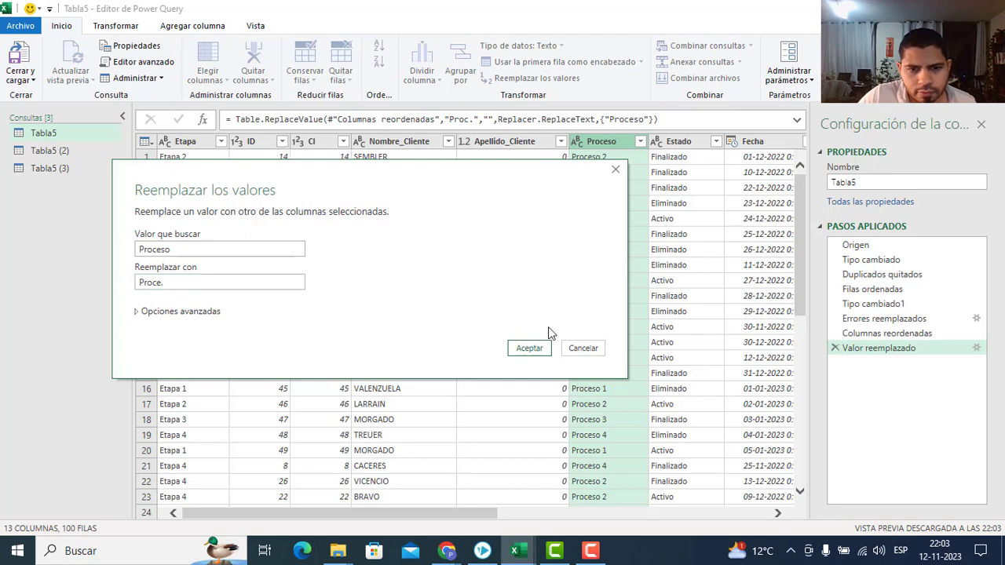
click(529, 348)
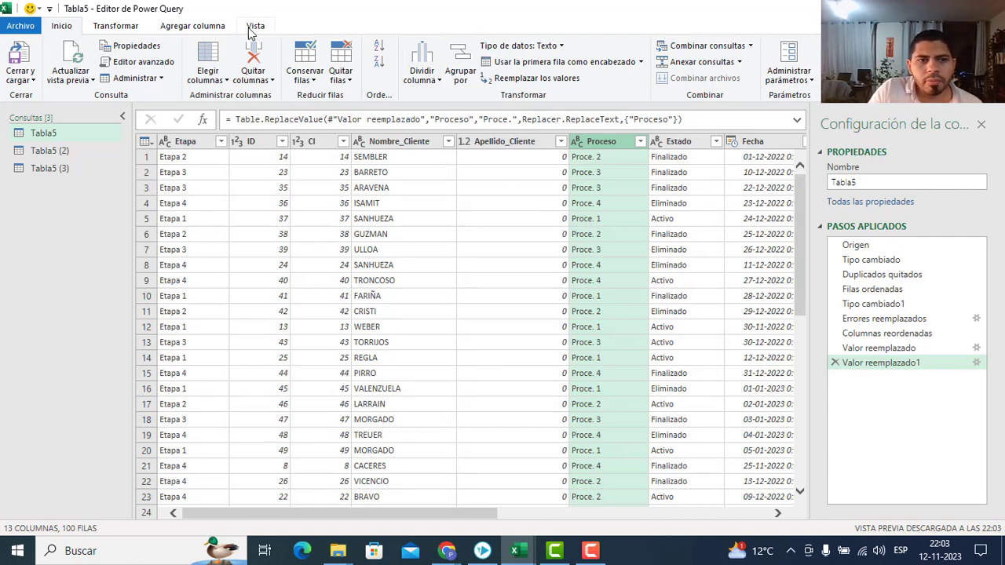
- Count the rows of Tabla5 and delete the resulting row-count step from the query
click(110, 27)
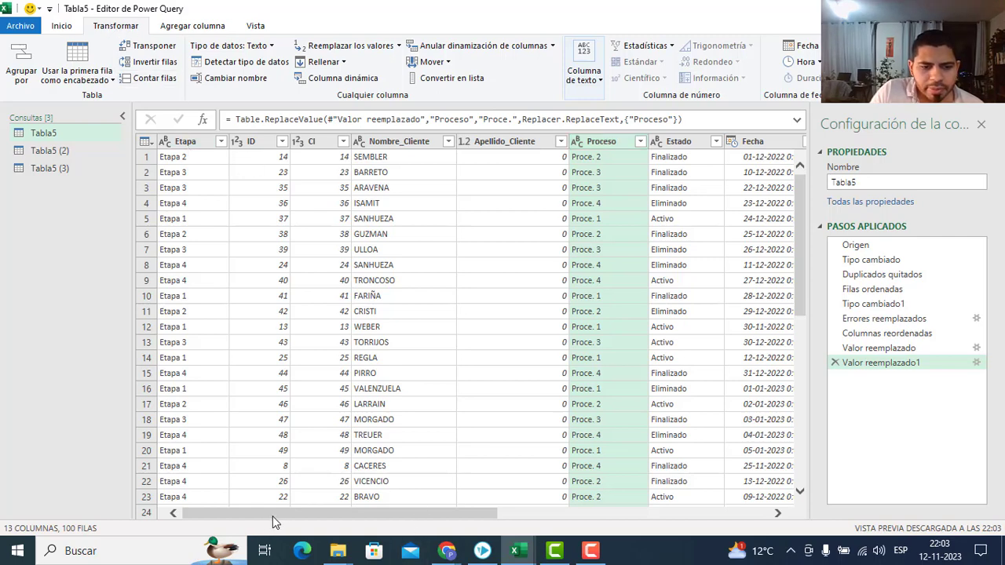
click(188, 143)
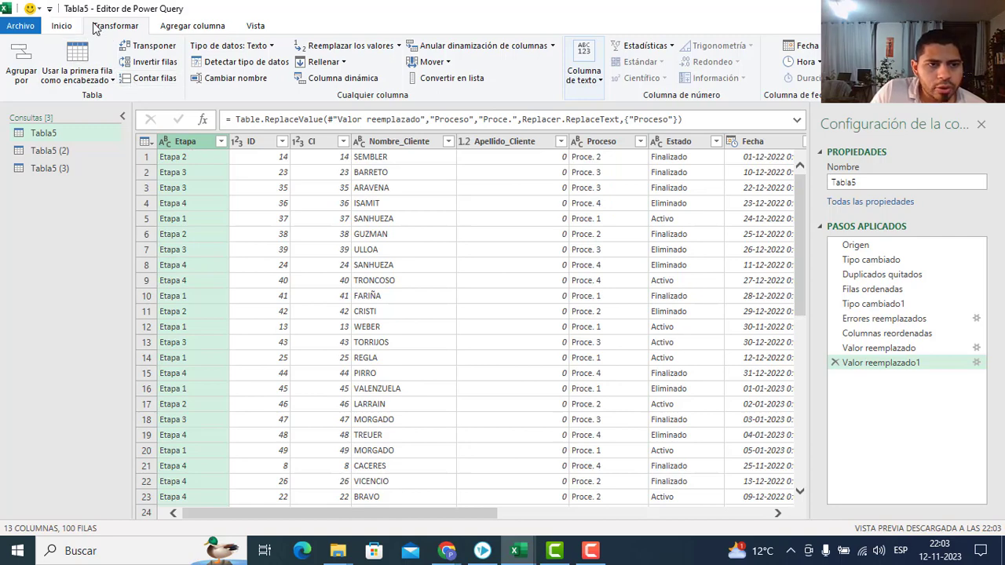
click(149, 78)
double_click(147, 140)
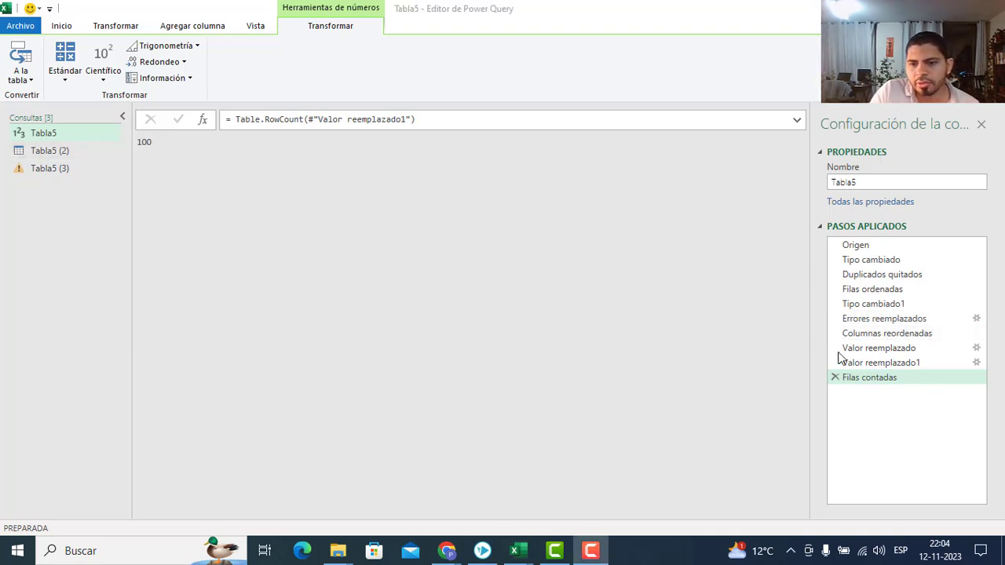
click(835, 378)
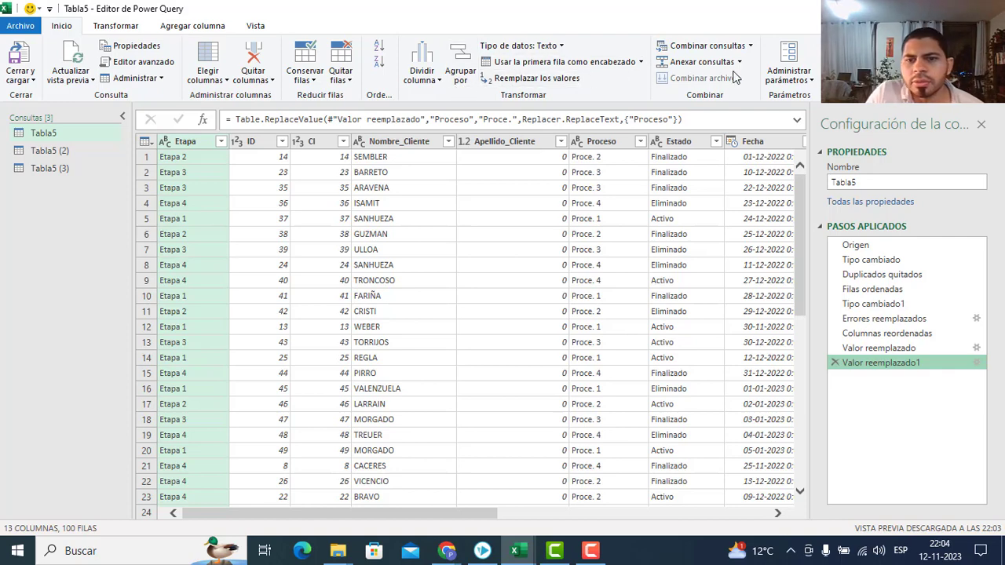
click(102, 26)
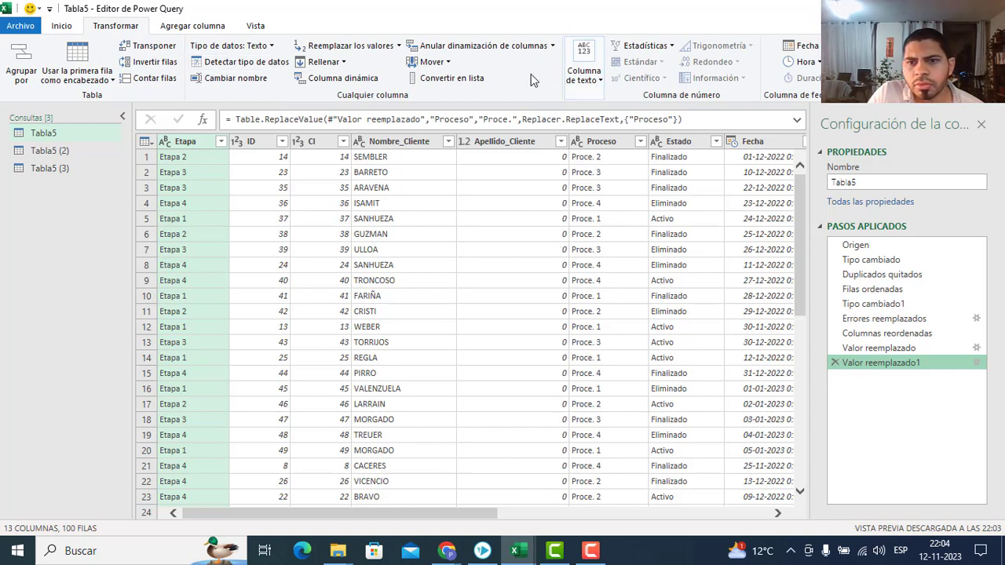
click(74, 27)
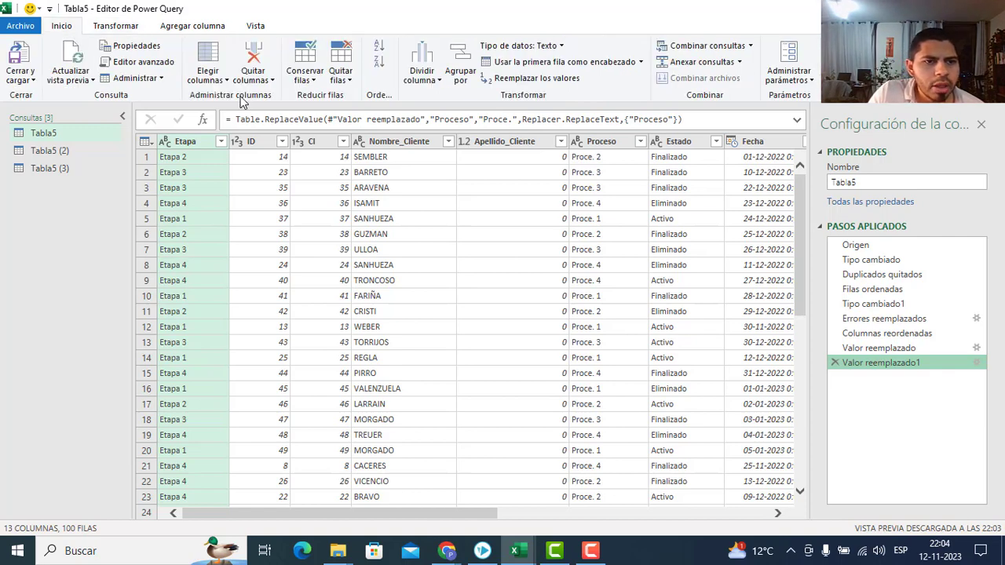
right_click(603, 149)
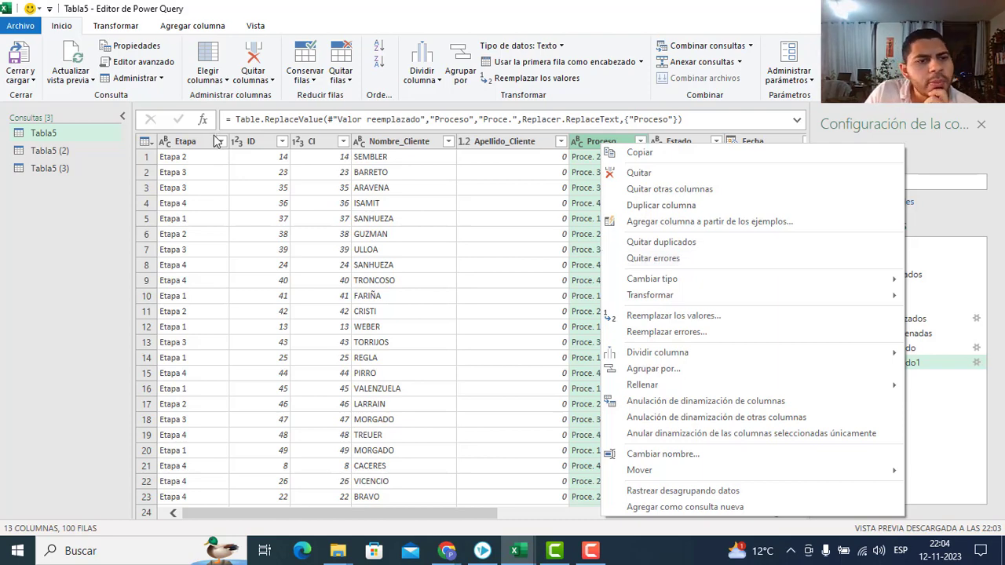
click(63, 30)
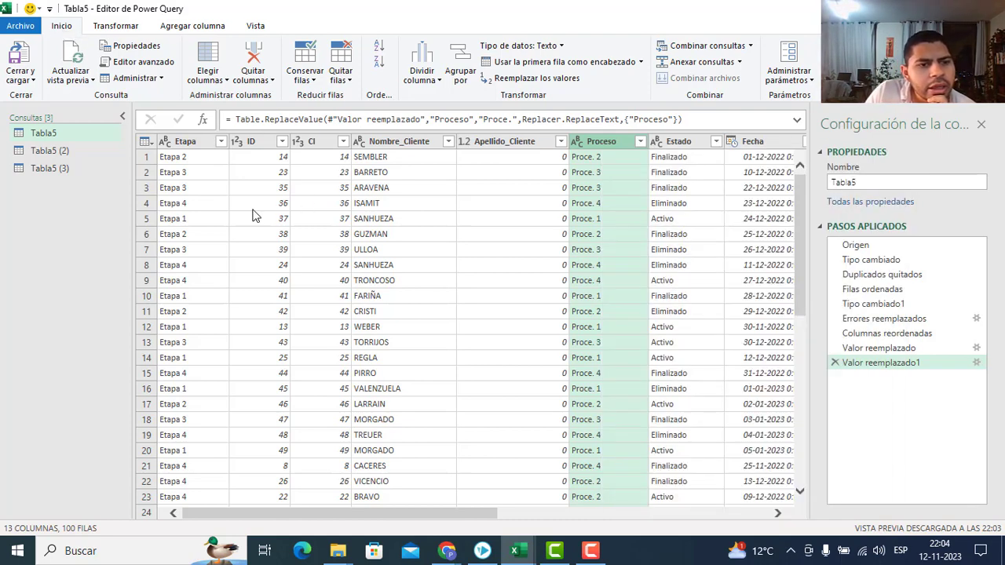
click(524, 513)
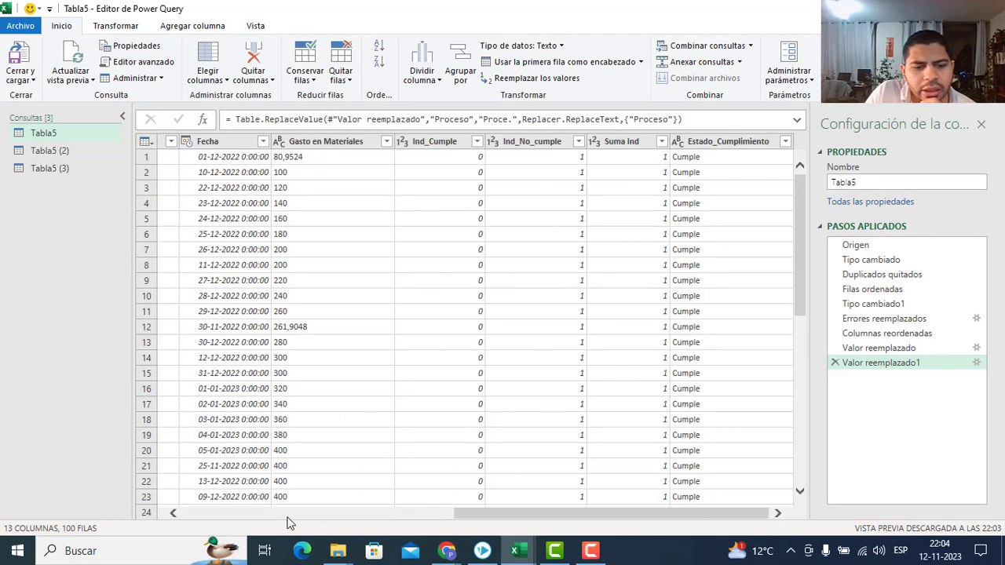
drag(474, 424, 104, 424)
scroll(261, 187, up, 3)
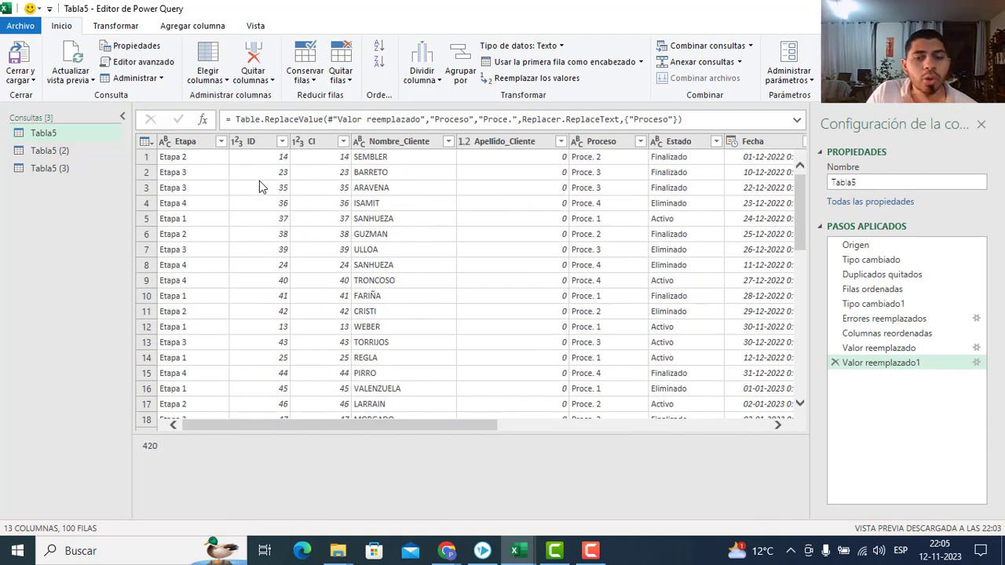
click(239, 143)
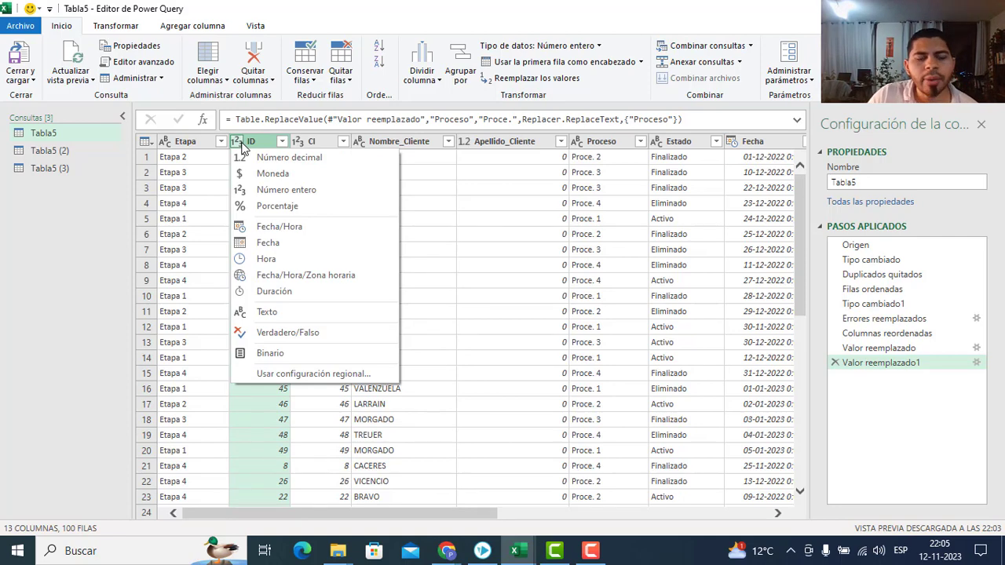
click(311, 141)
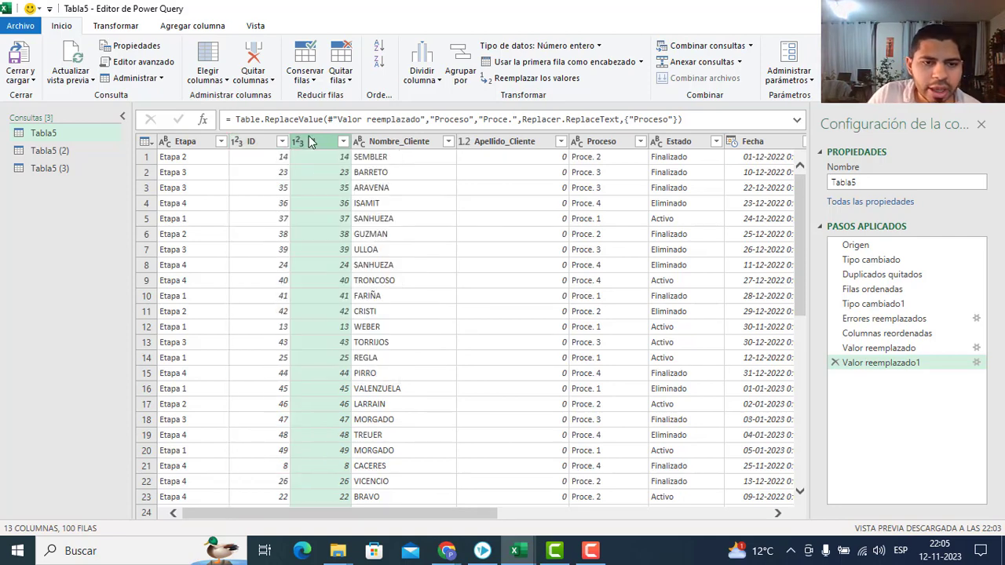
click(258, 145)
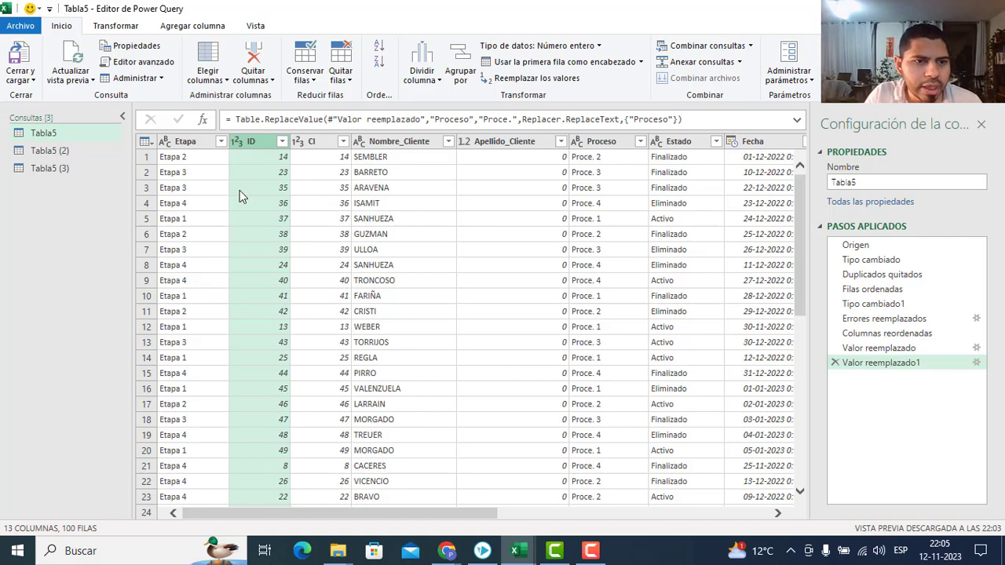
ctrl+click(206, 145)
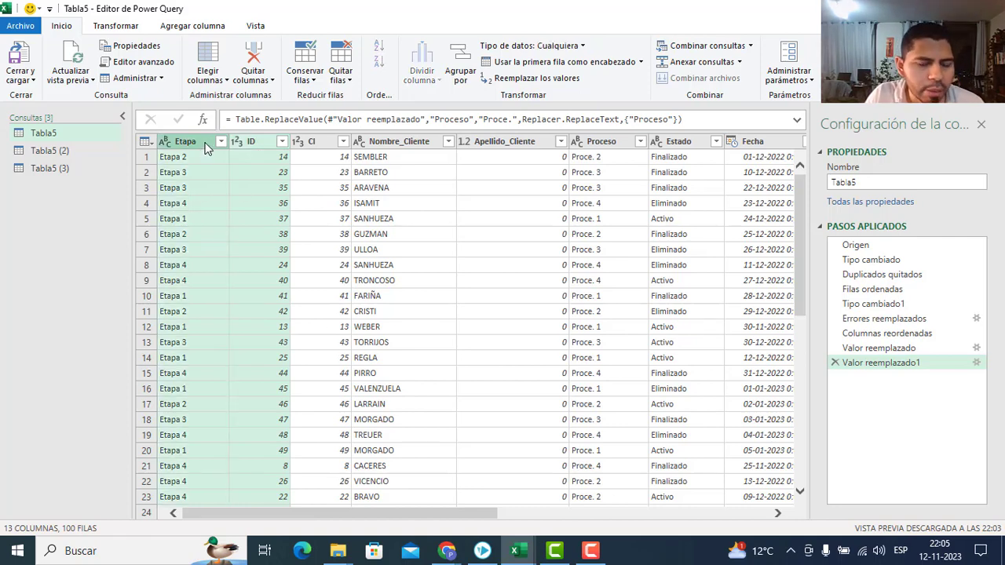
click(256, 145)
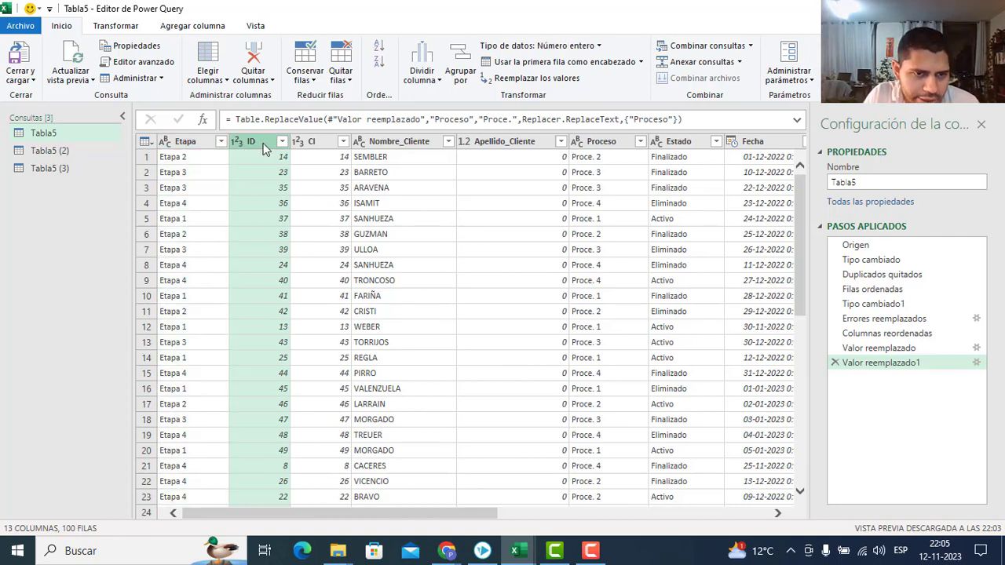
click(192, 156)
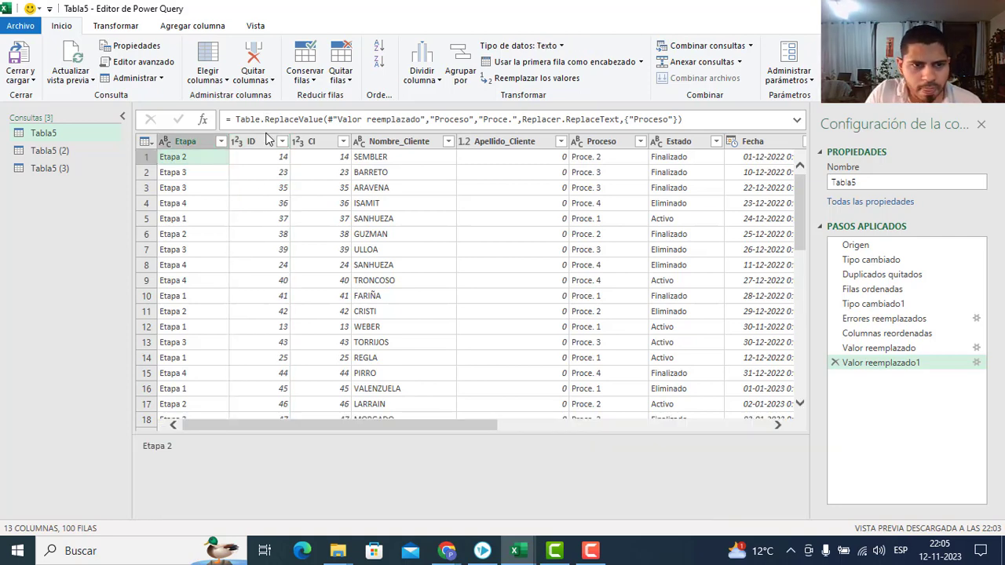
- Add a column named Clave that combines ID and Etapa, in that order, with the custom separator "_"
click(267, 144)
ctrl+click(201, 140)
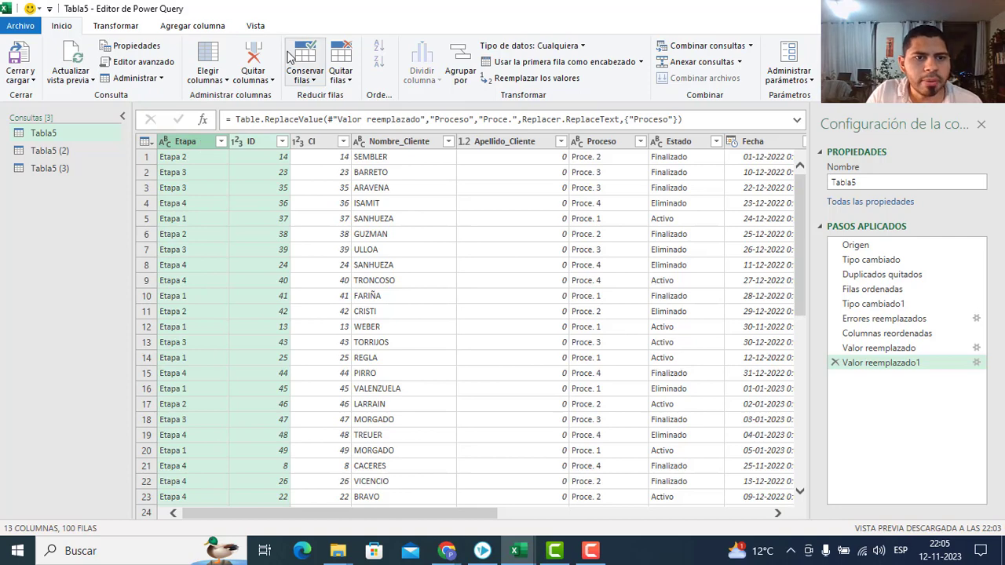
click(200, 30)
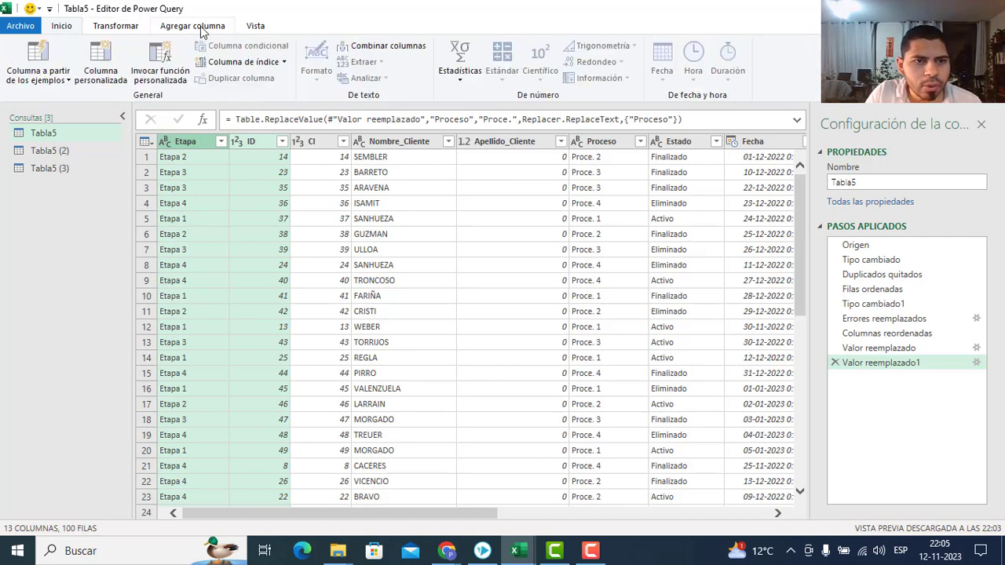
click(386, 45)
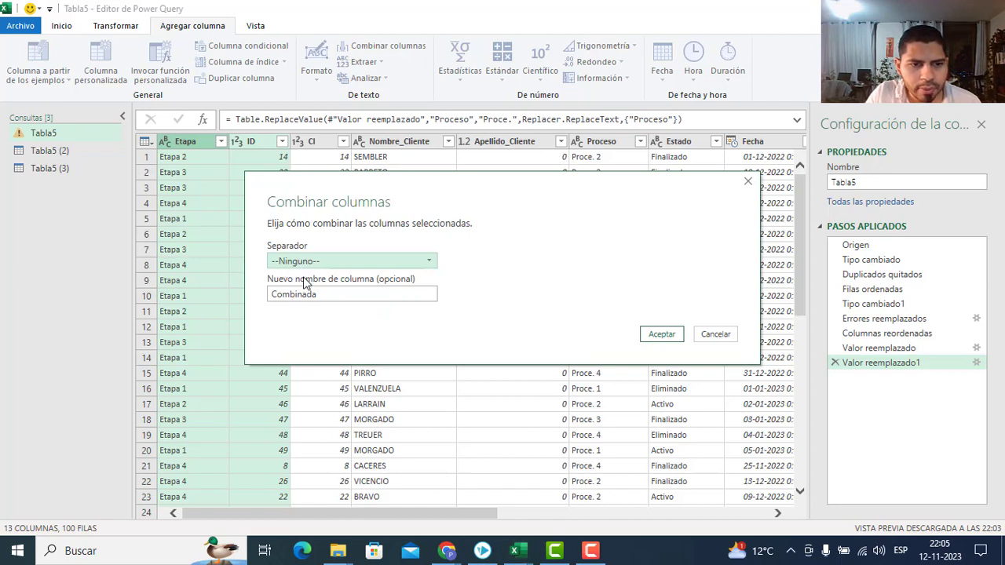
click(392, 262)
click(305, 380)
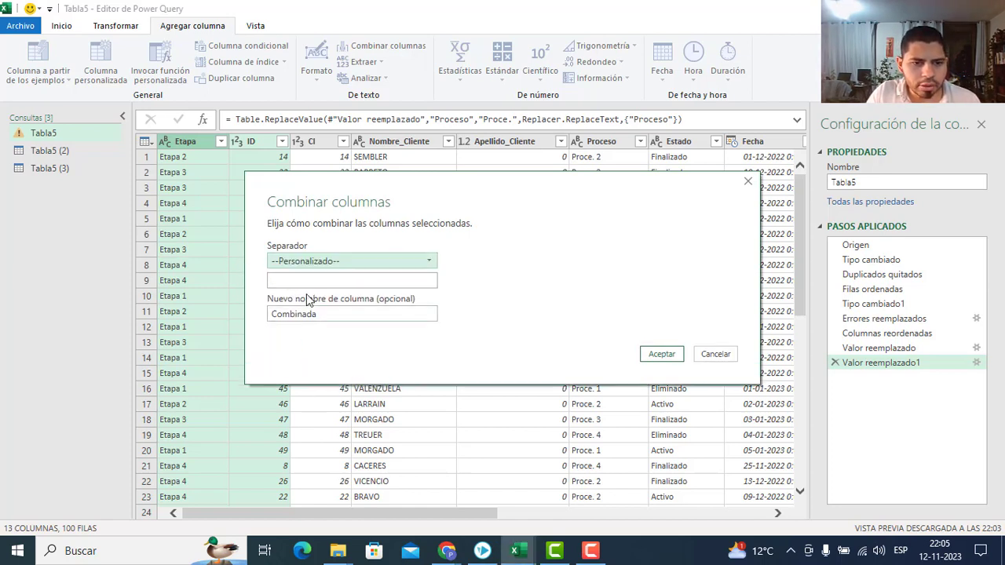
click(307, 281)
click(314, 262)
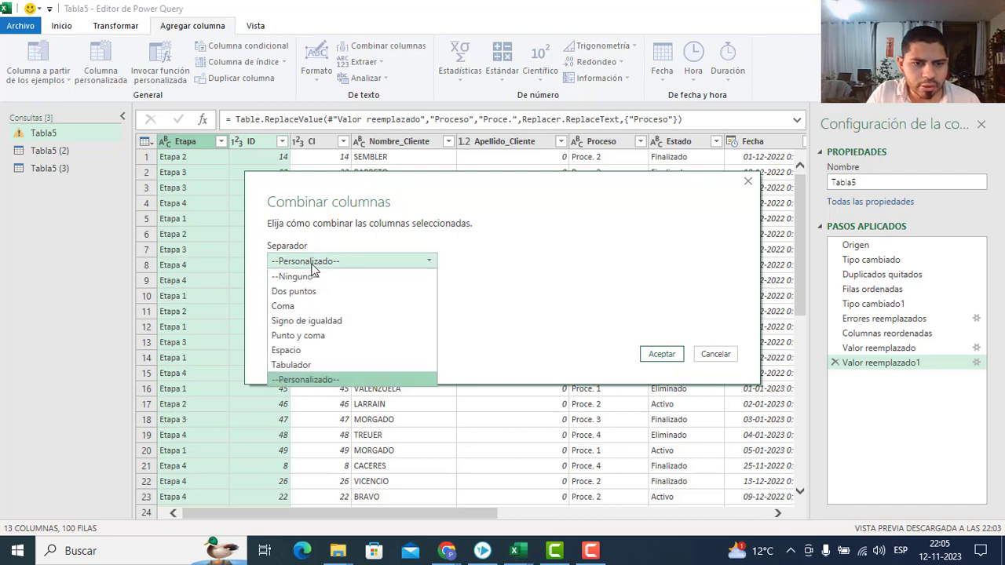
click(307, 380)
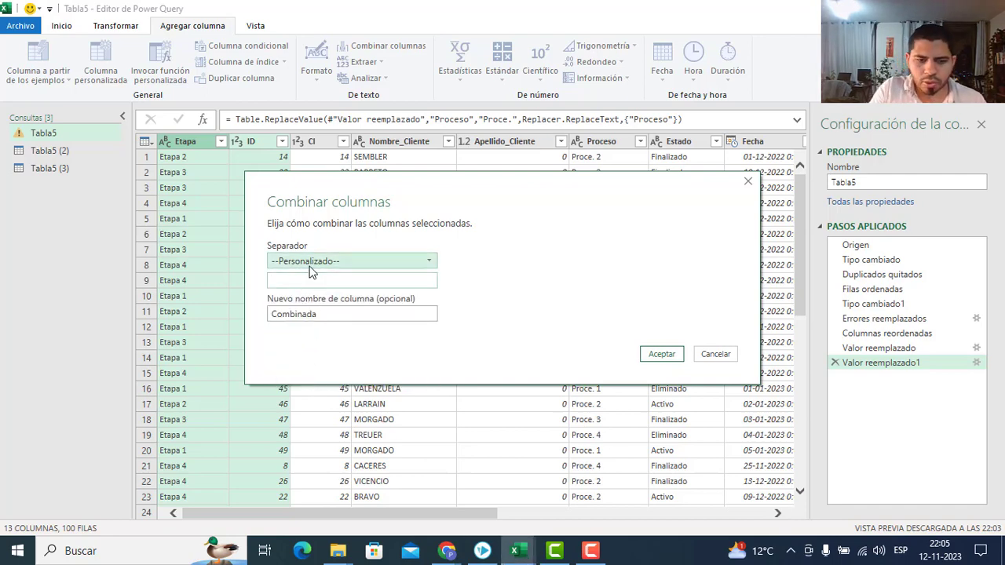
double_click(312, 316)
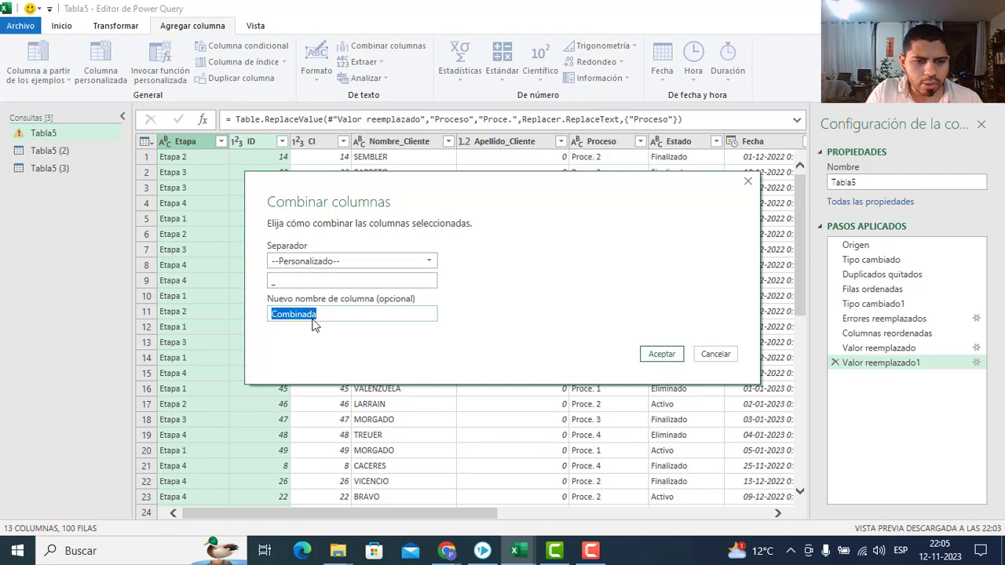
text(Clave)
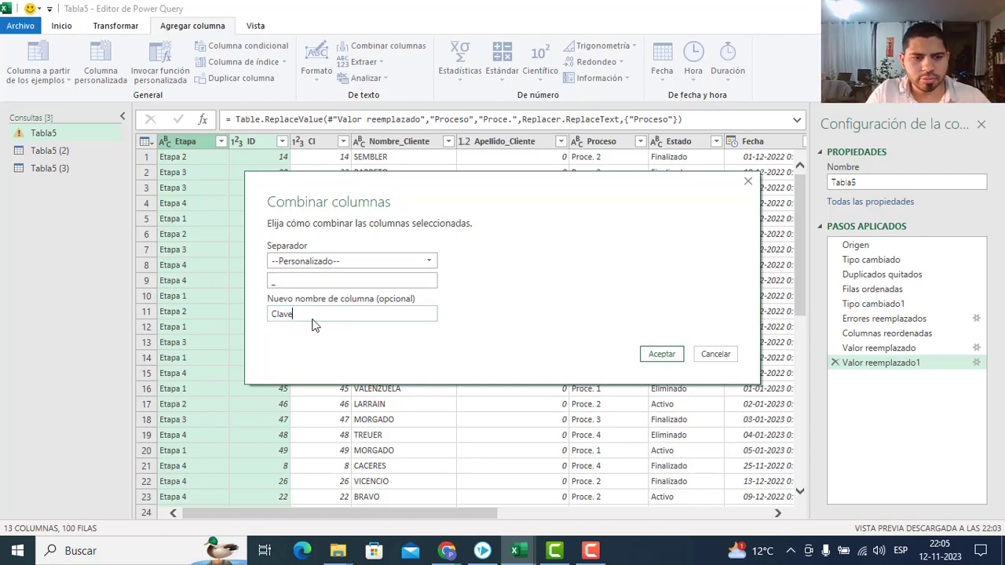
click(656, 352)
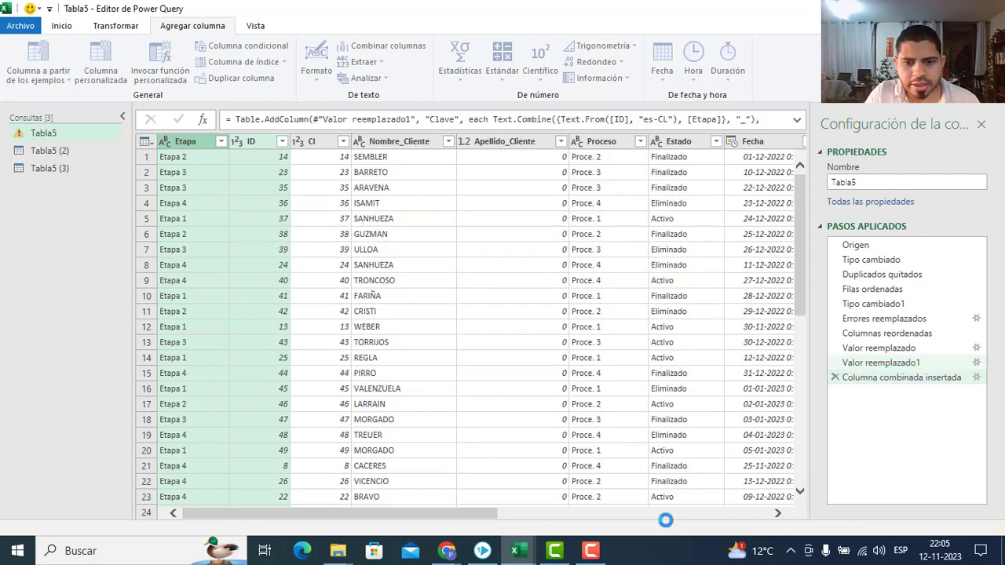
drag(419, 519, 757, 514)
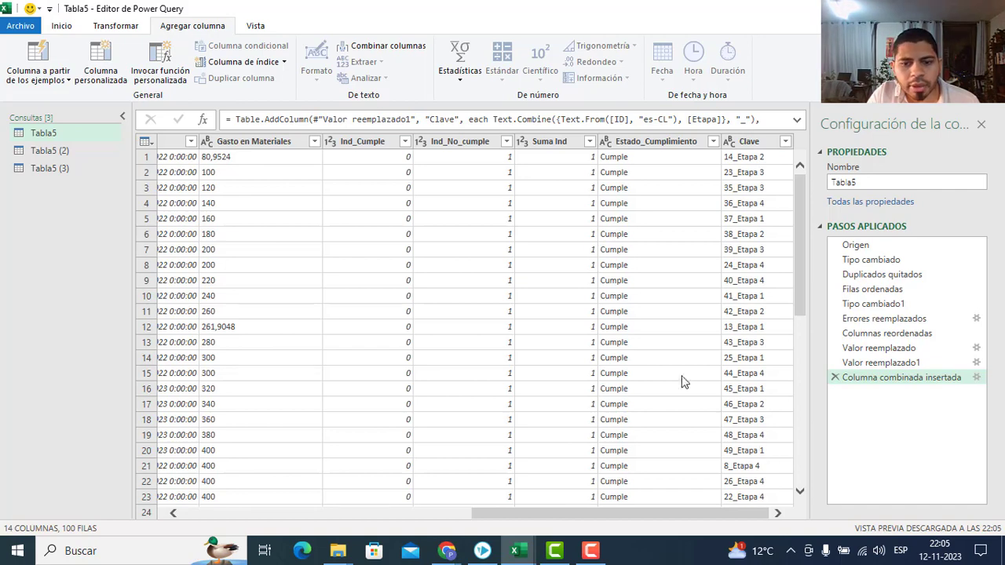
- Add a column named Clave2 that combines Etapa first and ID second, using the custom separator "_"
drag(526, 515, 236, 514)
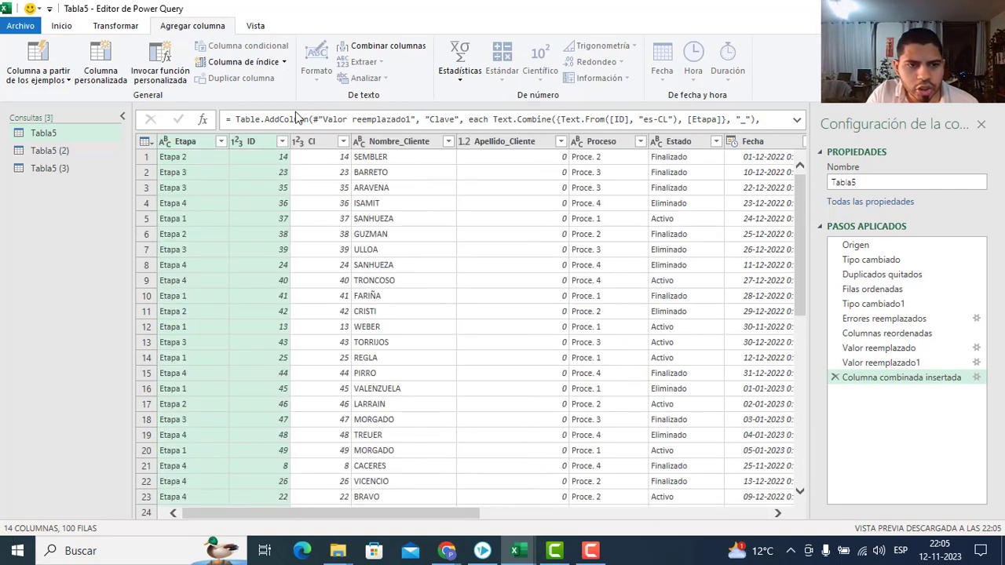
click(209, 143)
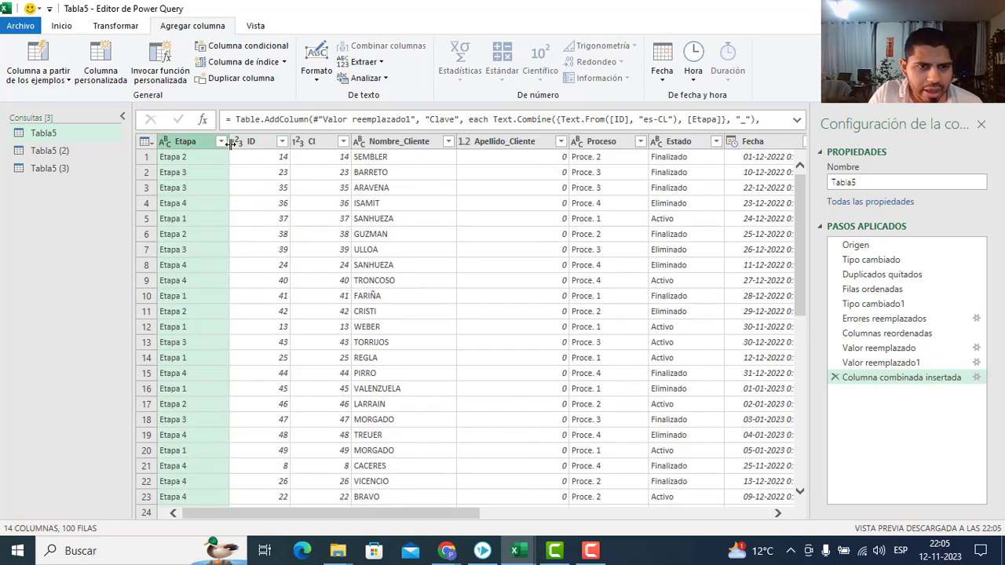
ctrl+click(256, 146)
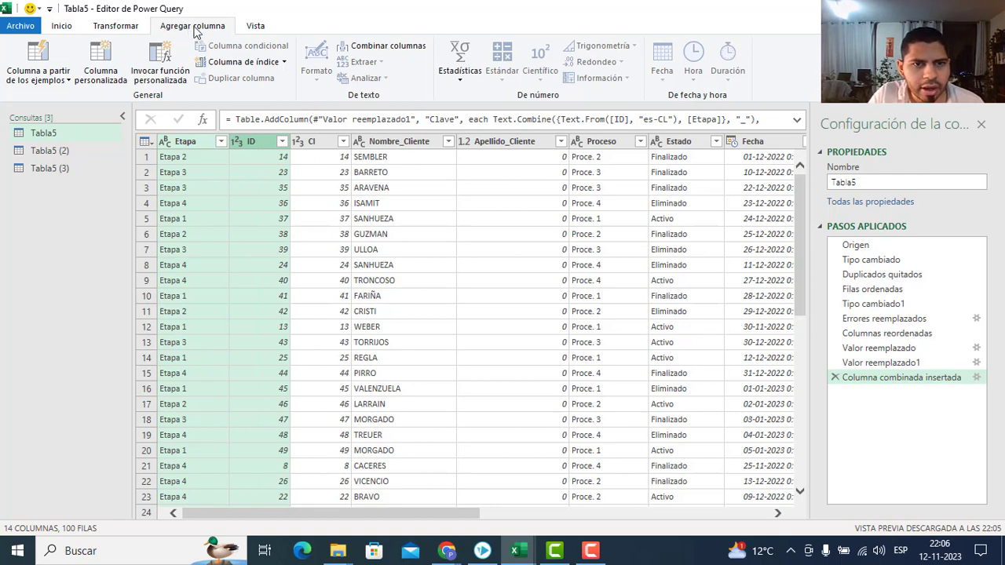
click(377, 46)
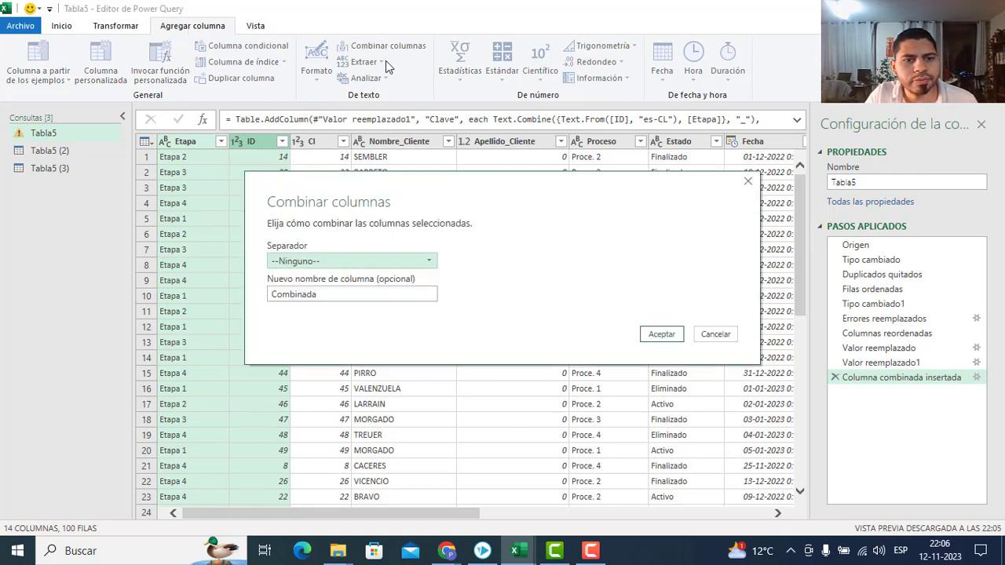
click(370, 253)
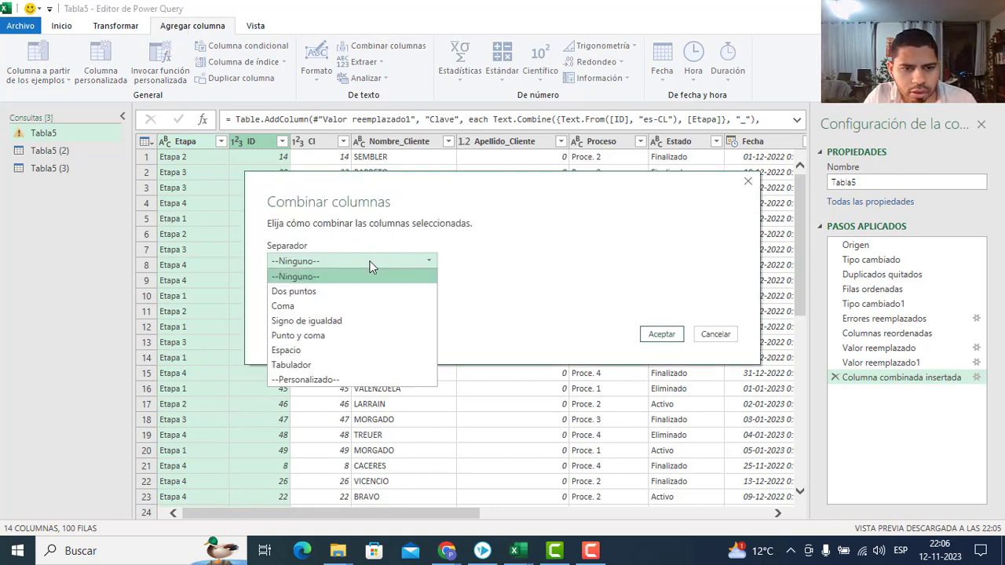
click(336, 381)
click(327, 281)
text(_)
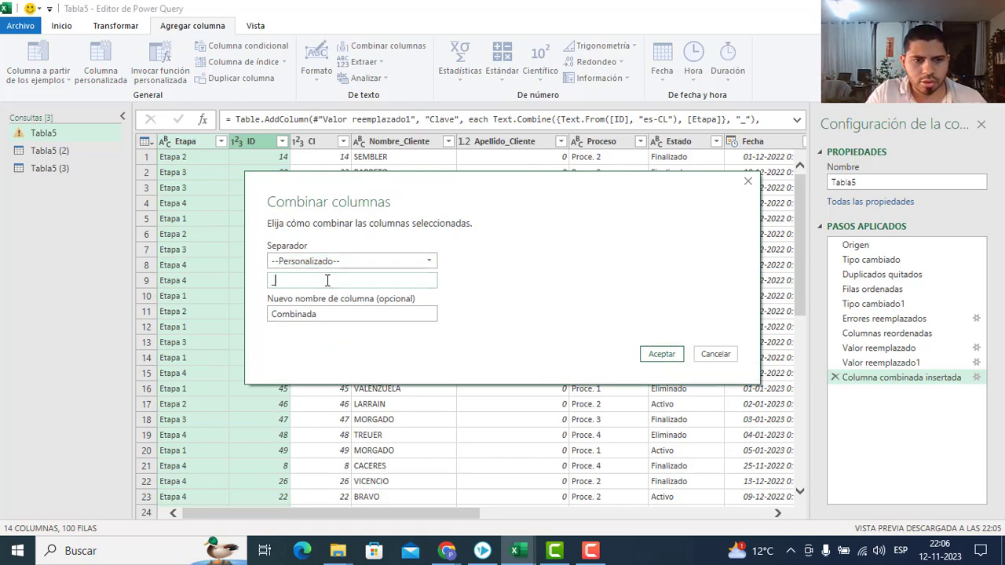
double_click(339, 317)
text(C)
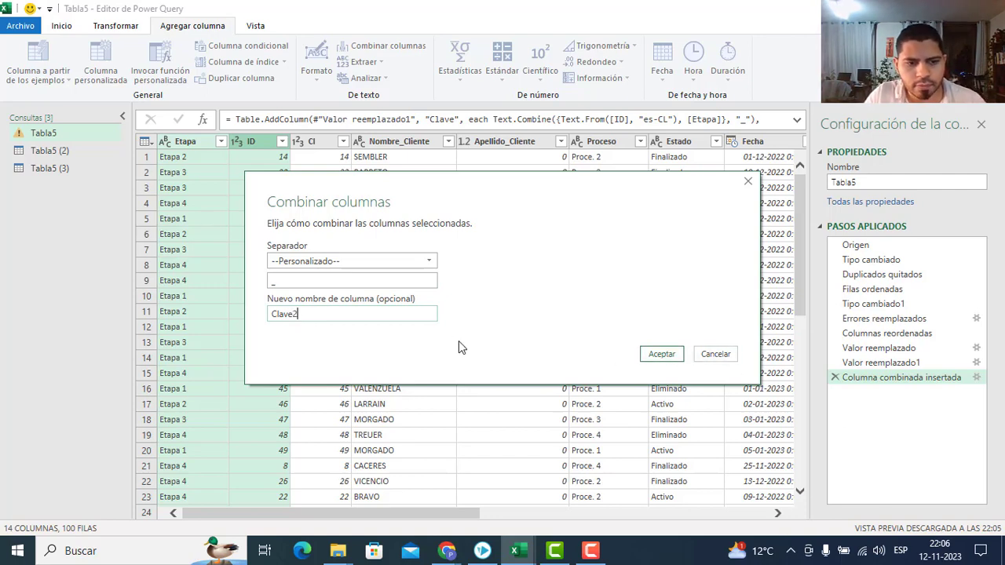
text(lave2)
click(661, 354)
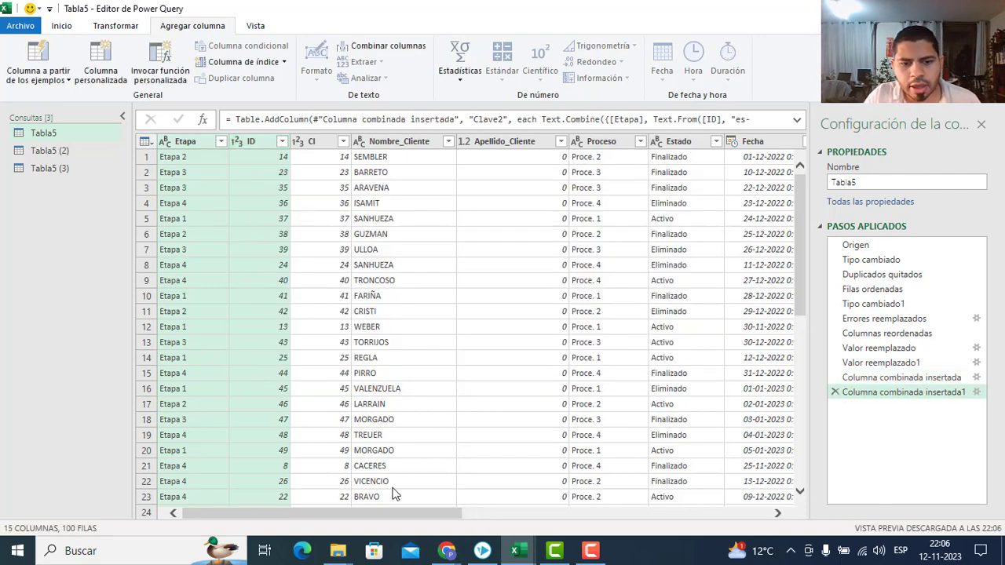
drag(291, 515, 651, 506)
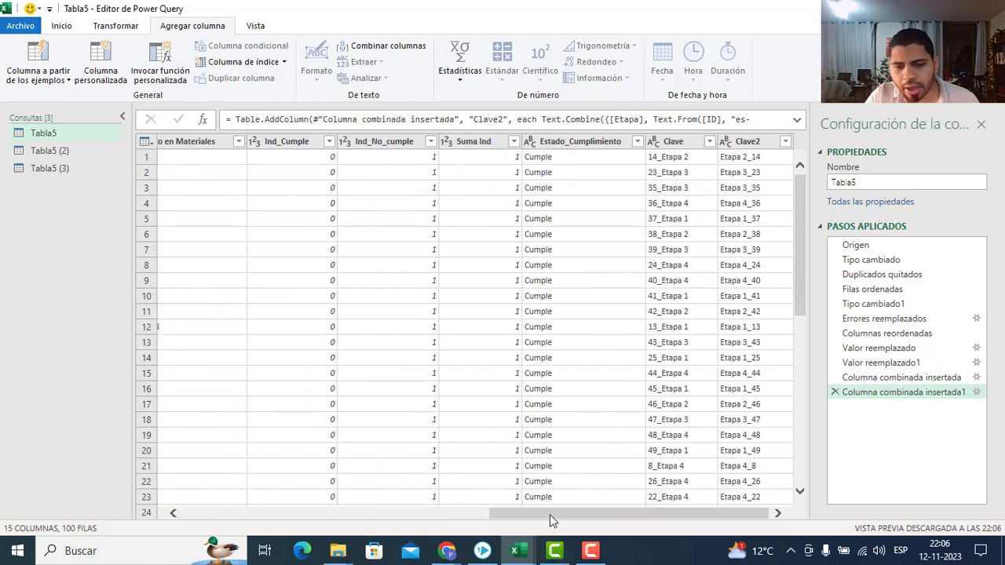
- Select the adjacent columns CI, Nombre_Cliente, Apellido_Cliente and Proceso together
drag(552, 516, 78, 526)
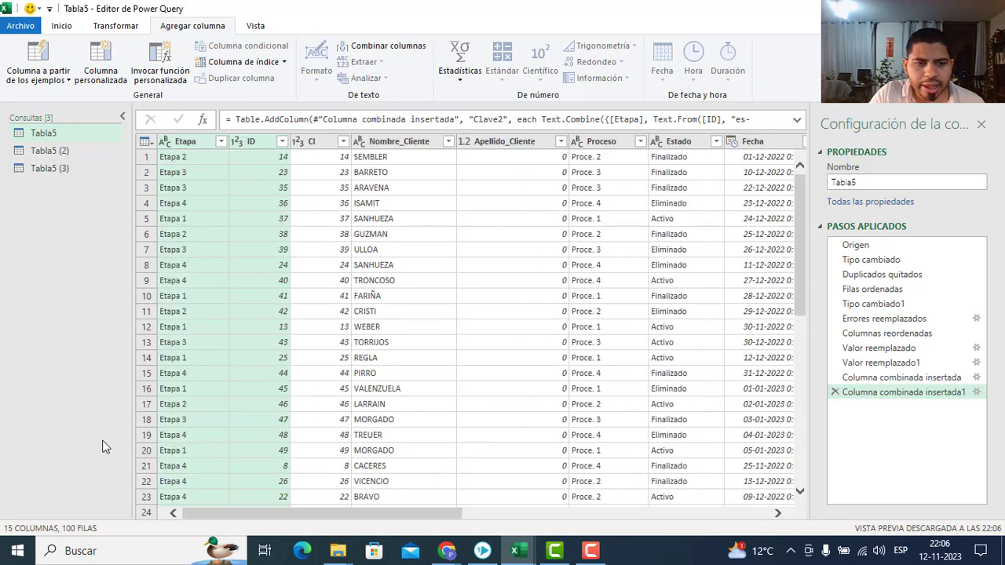
click(320, 152)
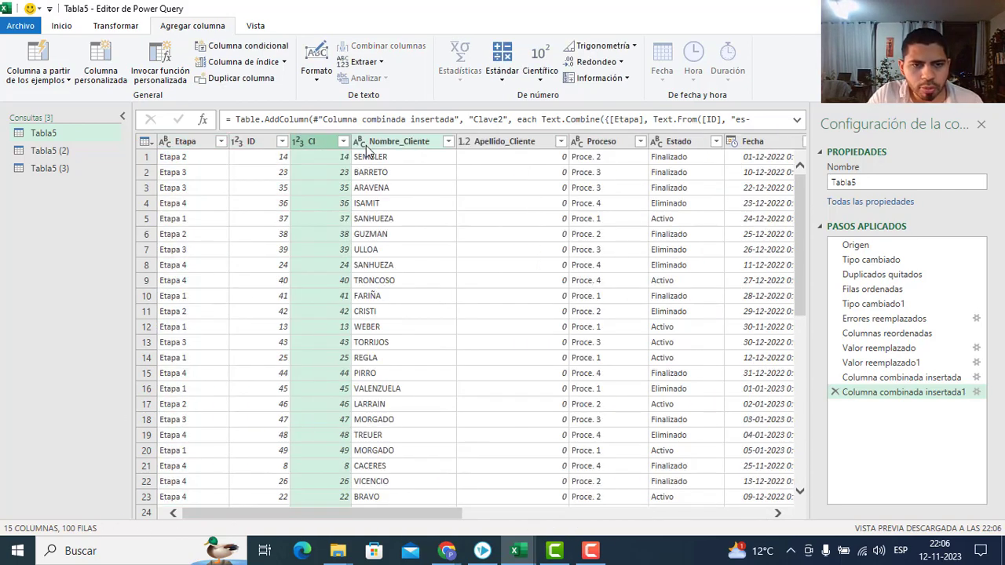
click(366, 151)
click(318, 147)
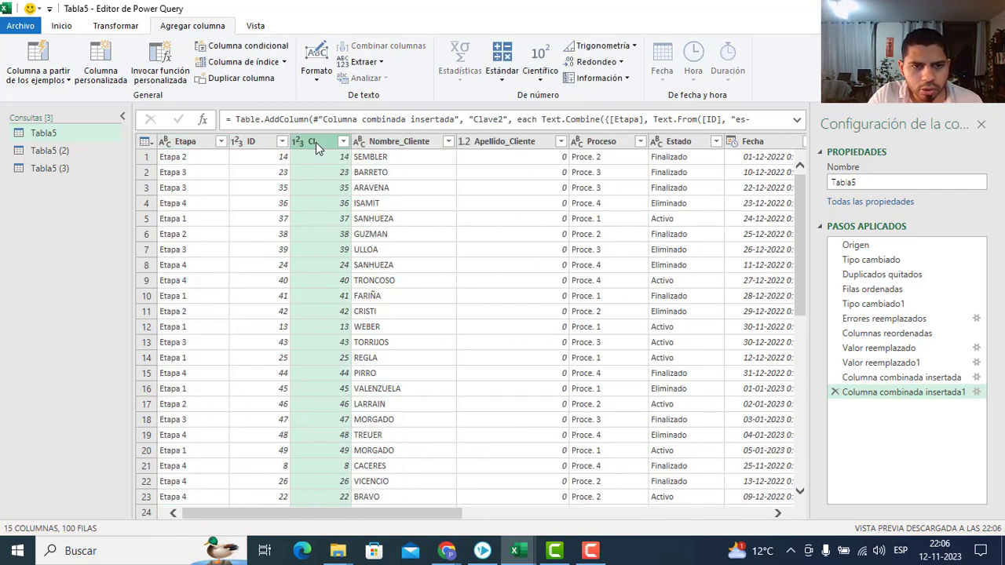
shift+click(409, 145)
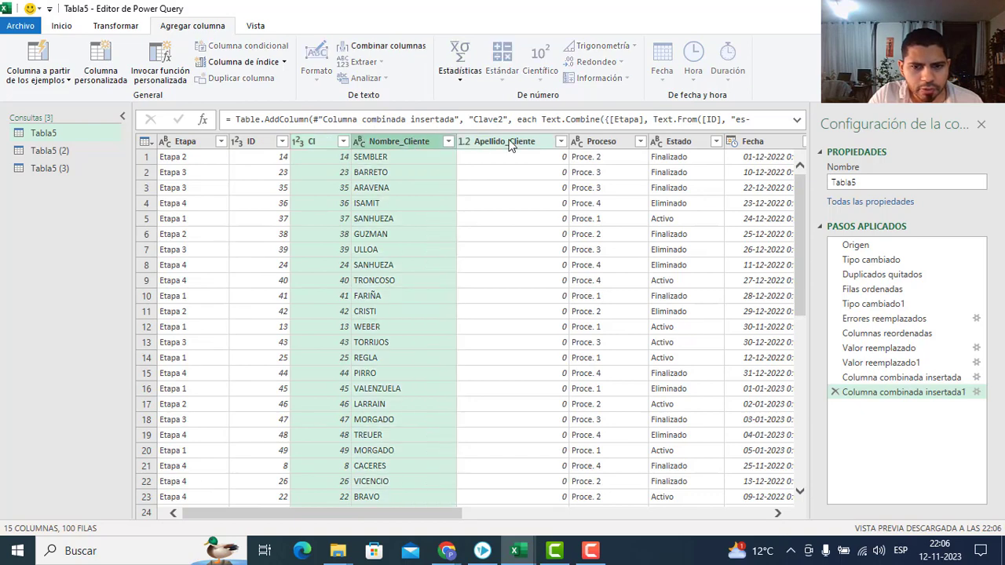
shift+click(512, 145)
shift+click(607, 145)
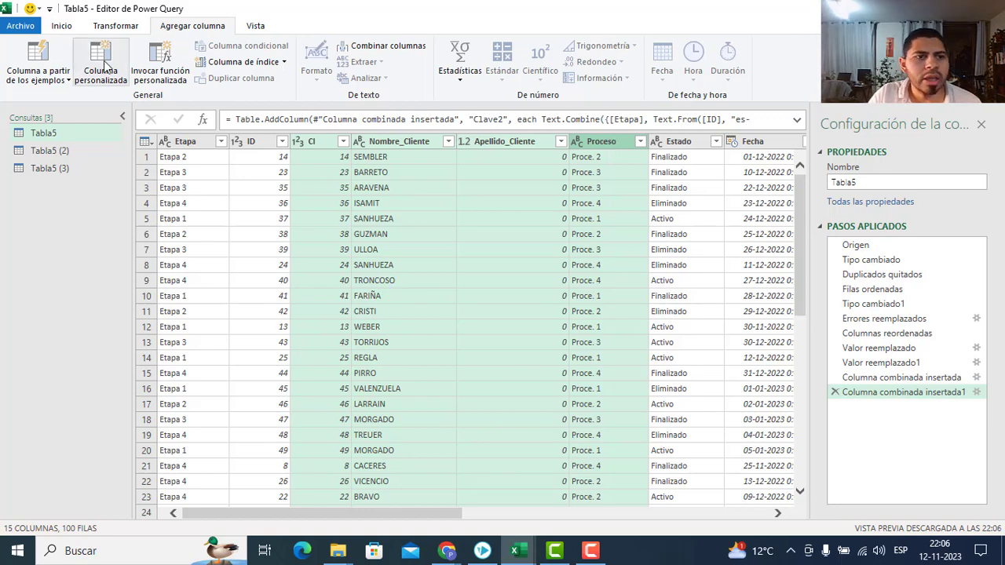
click(61, 26)
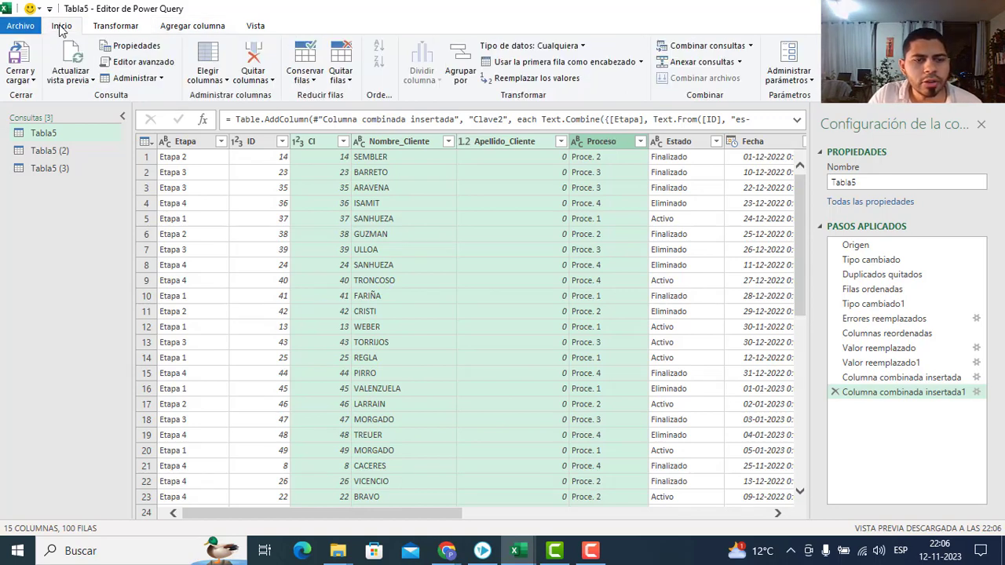
click(99, 26)
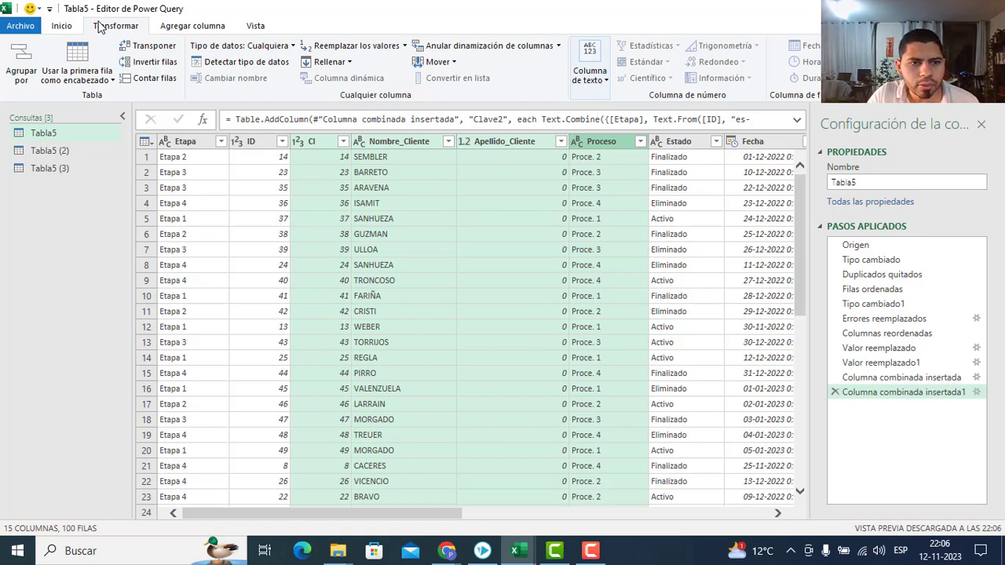
click(208, 26)
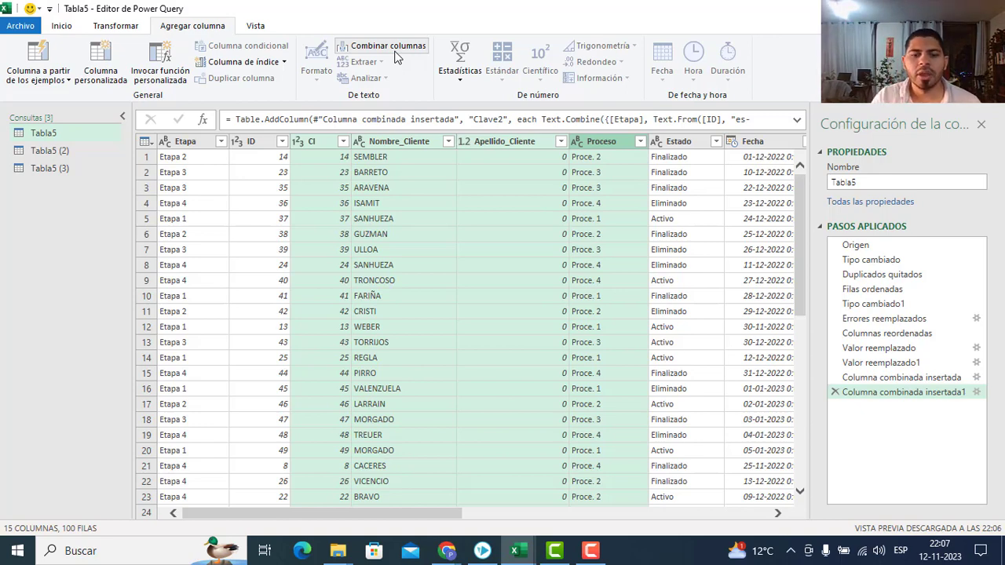
- Select the combined key column Clave near the end of Tabla5 and bring up the general column transformation commands
drag(439, 513, 745, 513)
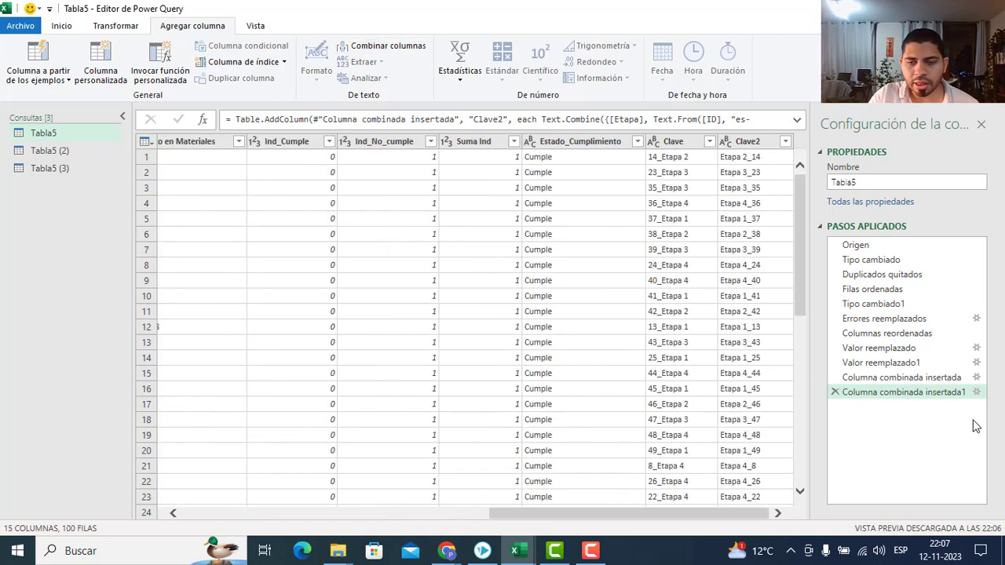
right_click(691, 147)
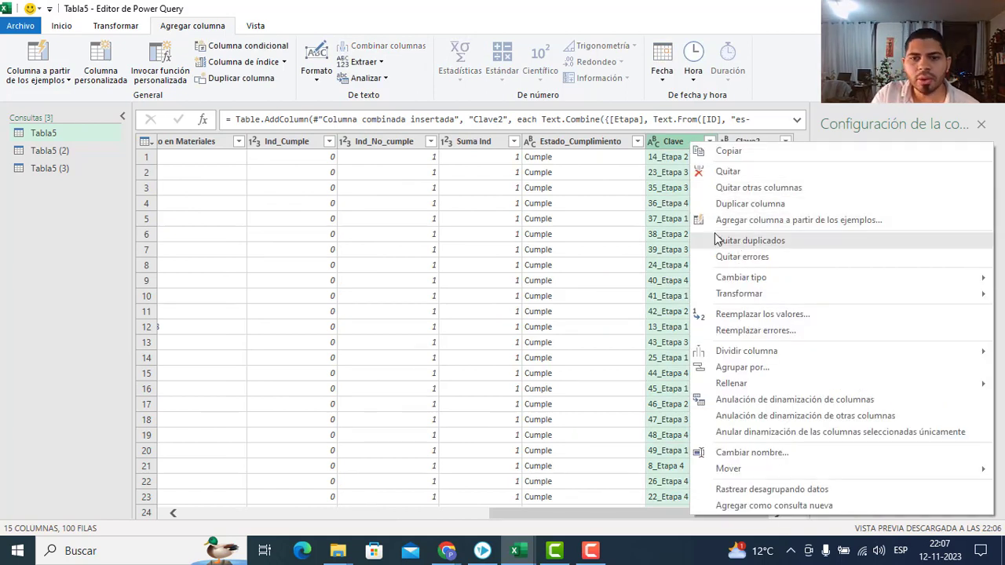
click(612, 149)
click(688, 147)
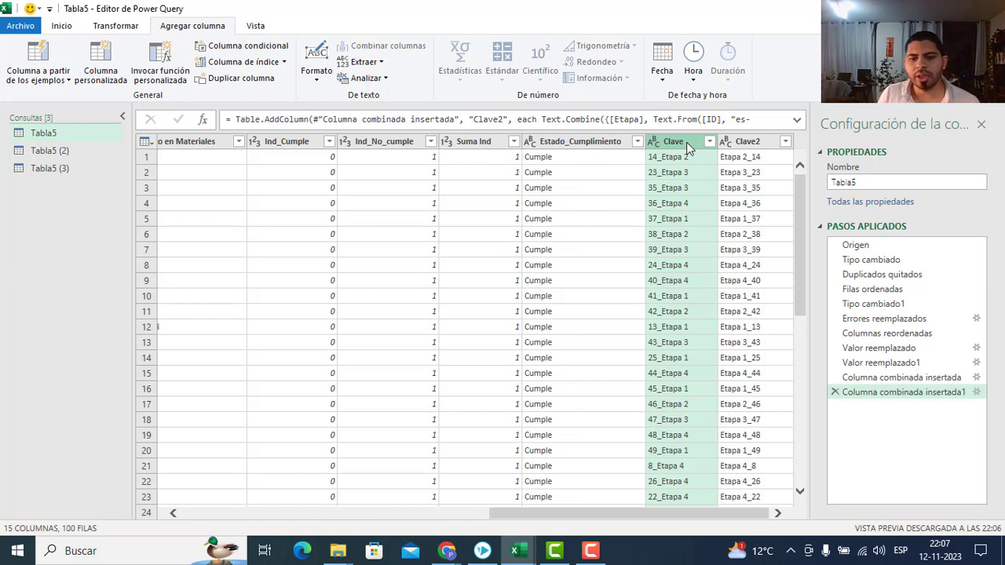
click(695, 77)
click(69, 26)
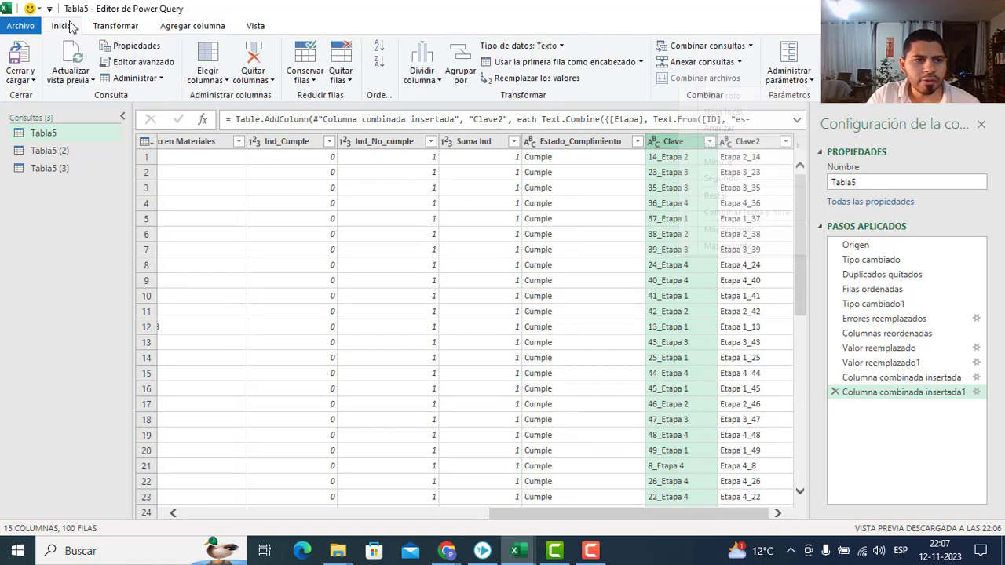